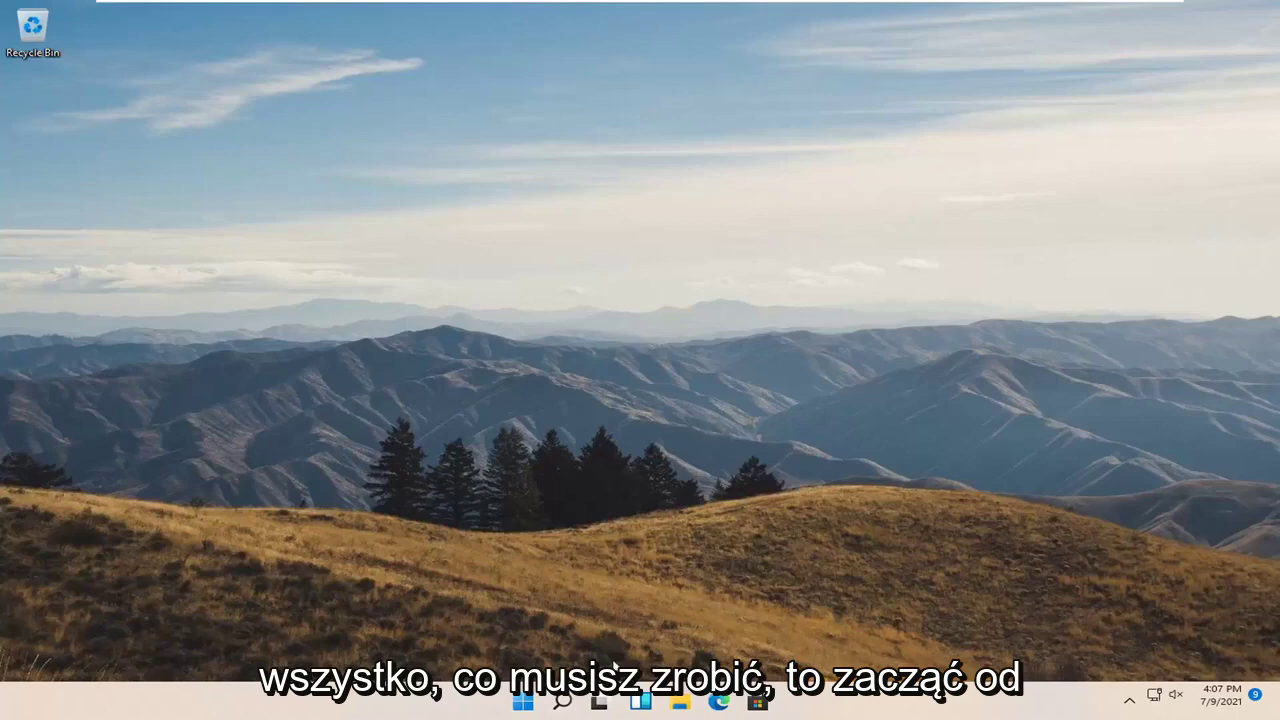
# Search Windows for 'group policy' and launch the Edit group policy result
pyautogui.click(563, 704)
pyautogui.write('group')
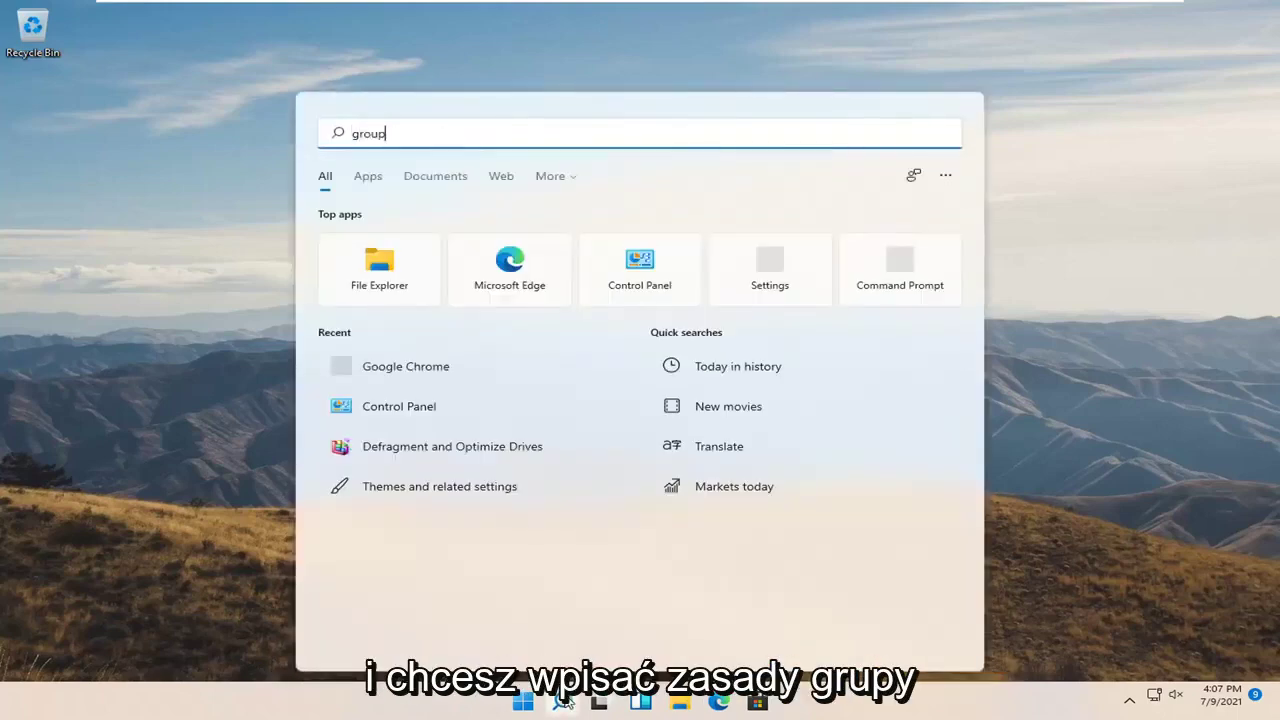
pyautogui.write(' policy')
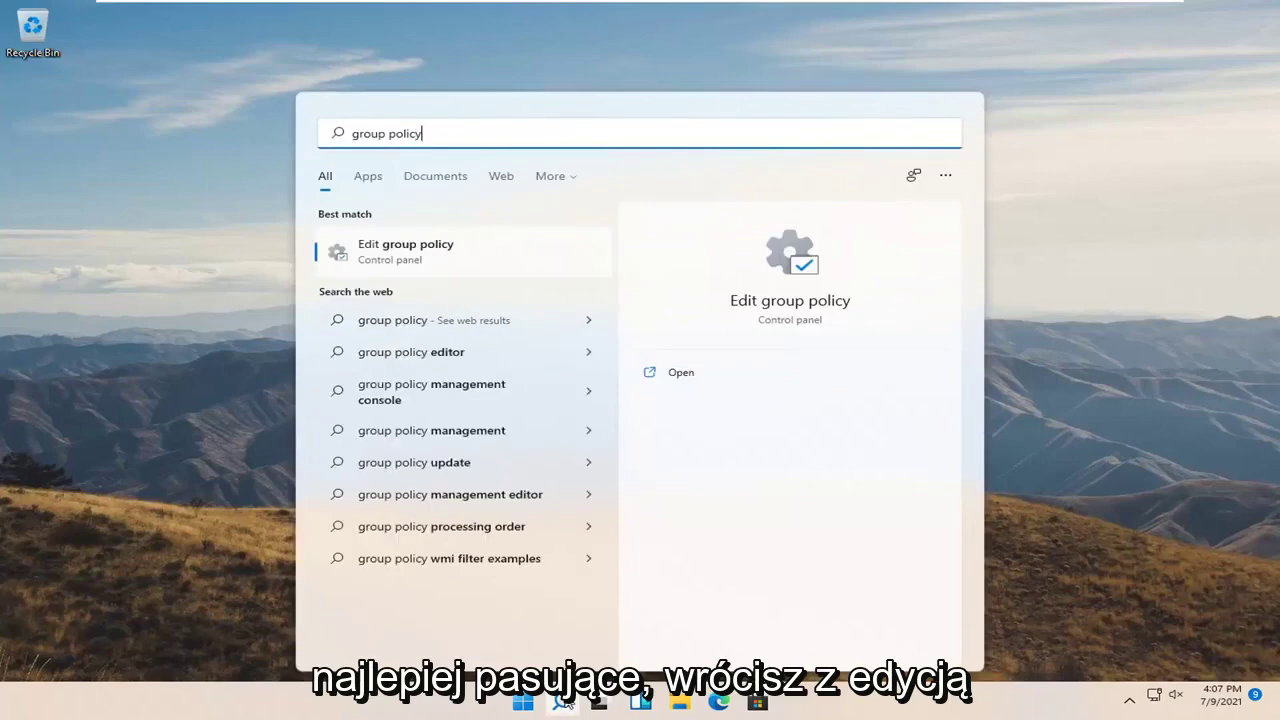
pyautogui.click(410, 258)
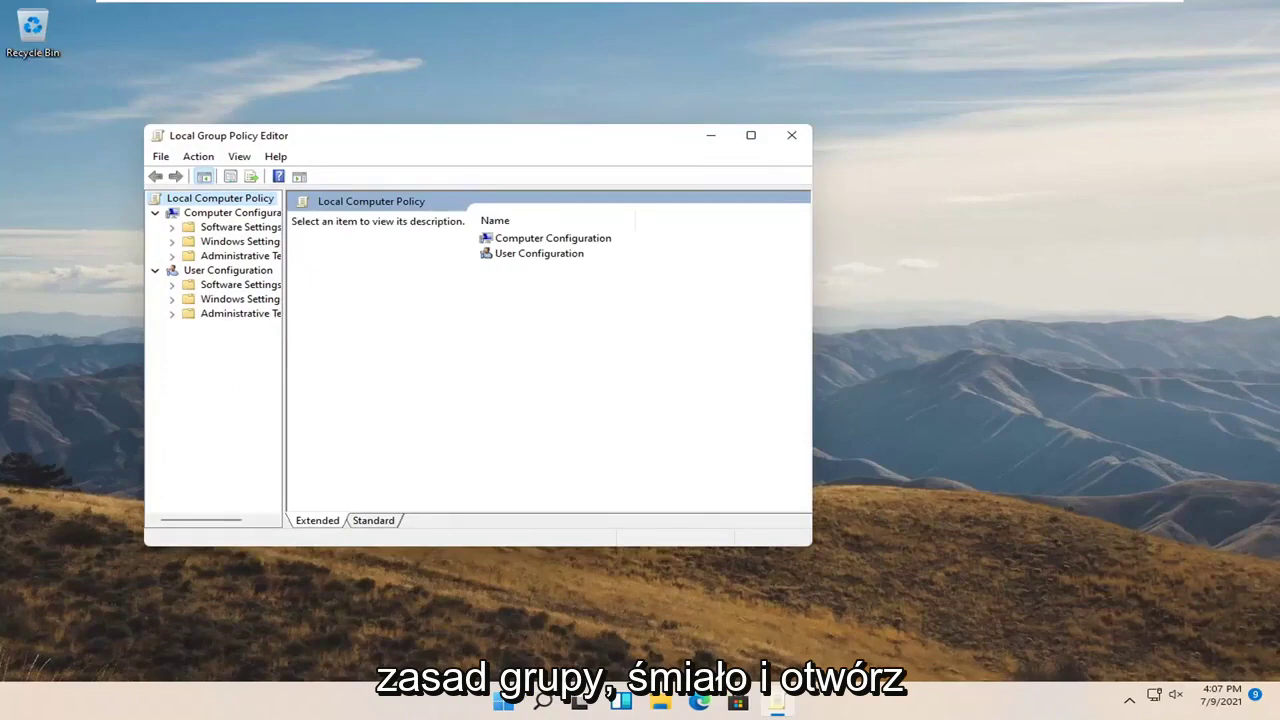
# Maximize the editor and browse to Administrative Templates > Windows Components > BitLocker Drive Encryption > Operating System Drives
pyautogui.click(750, 135)
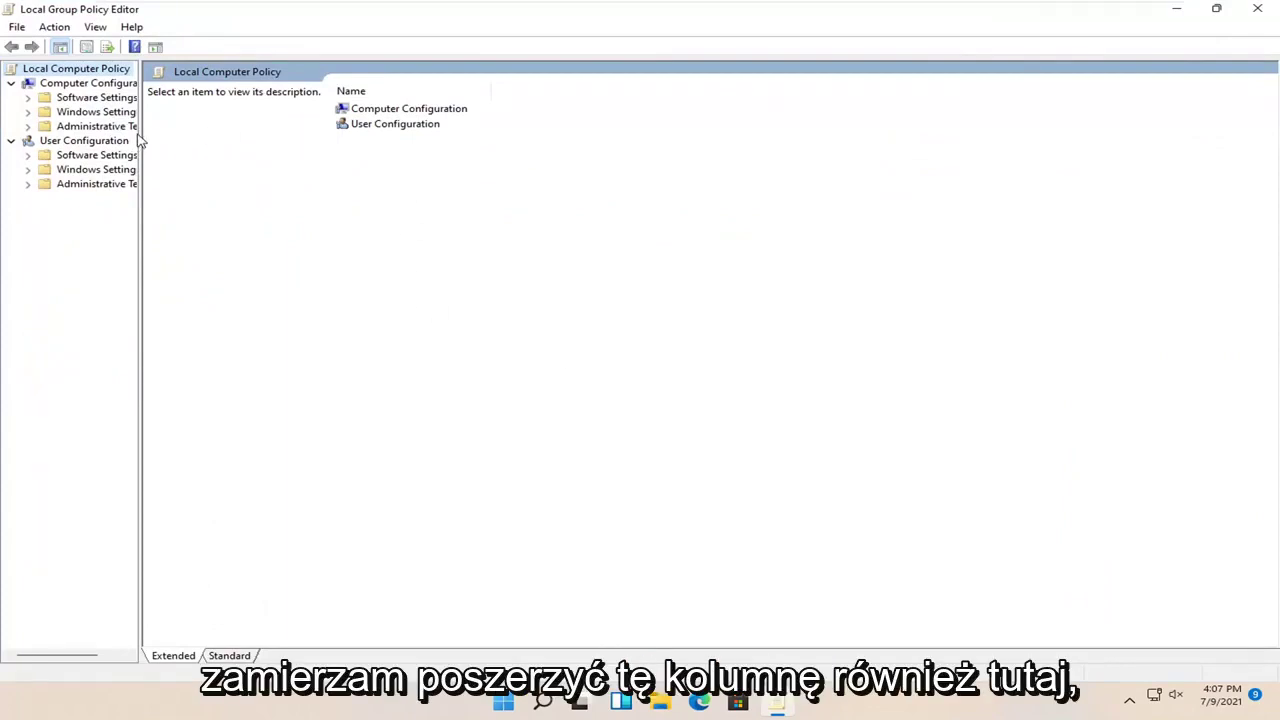
pyautogui.moveTo(141, 134); pyautogui.dragTo(244, 134)
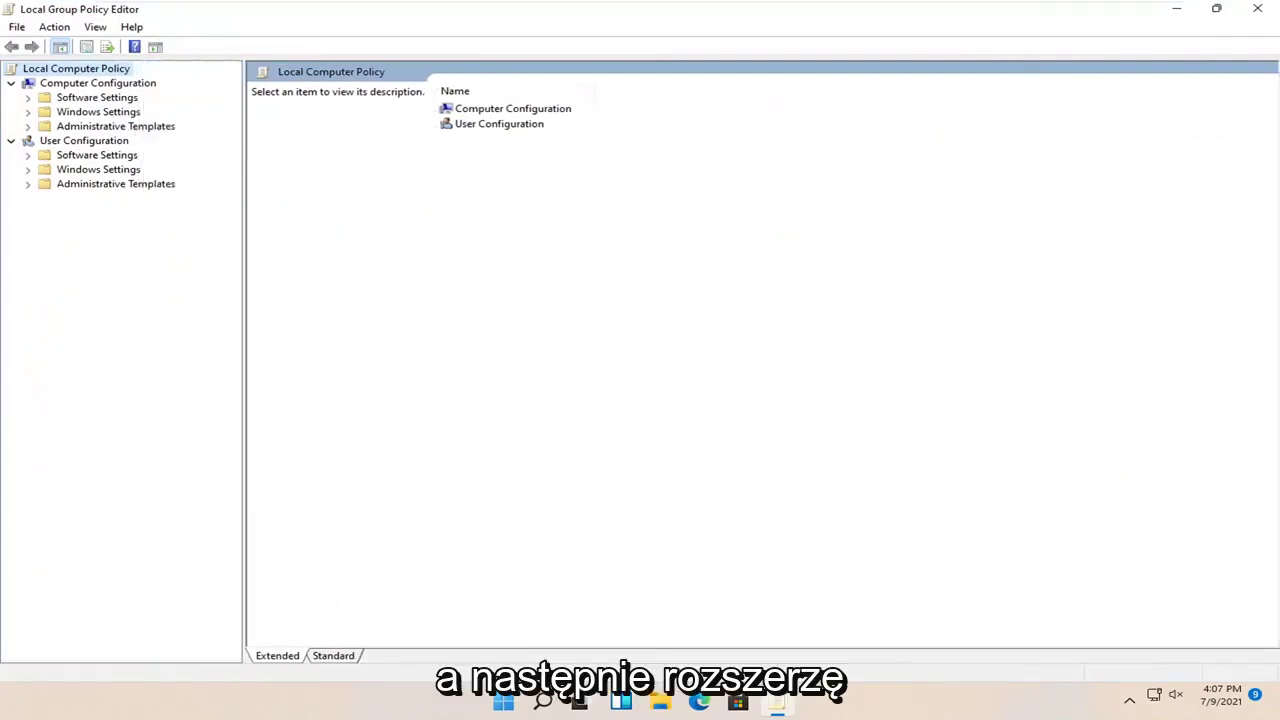
pyautogui.click(106, 127)
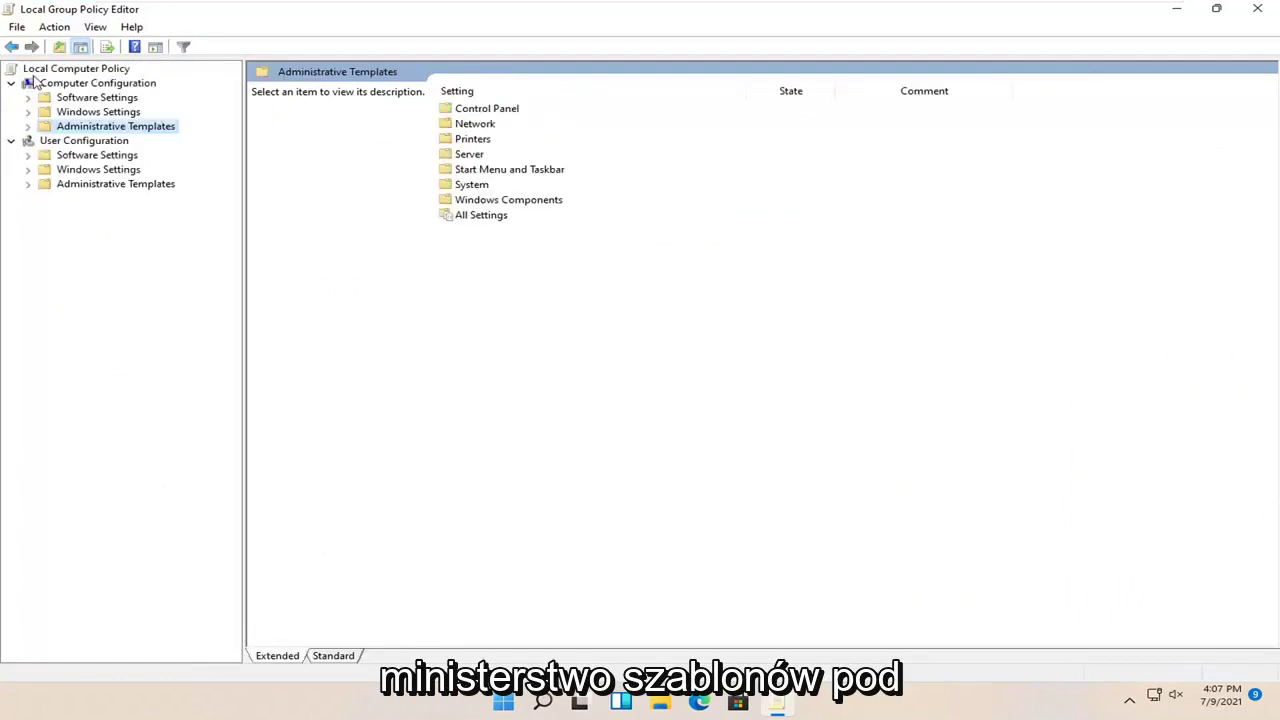
pyautogui.doubleClick(100, 128)
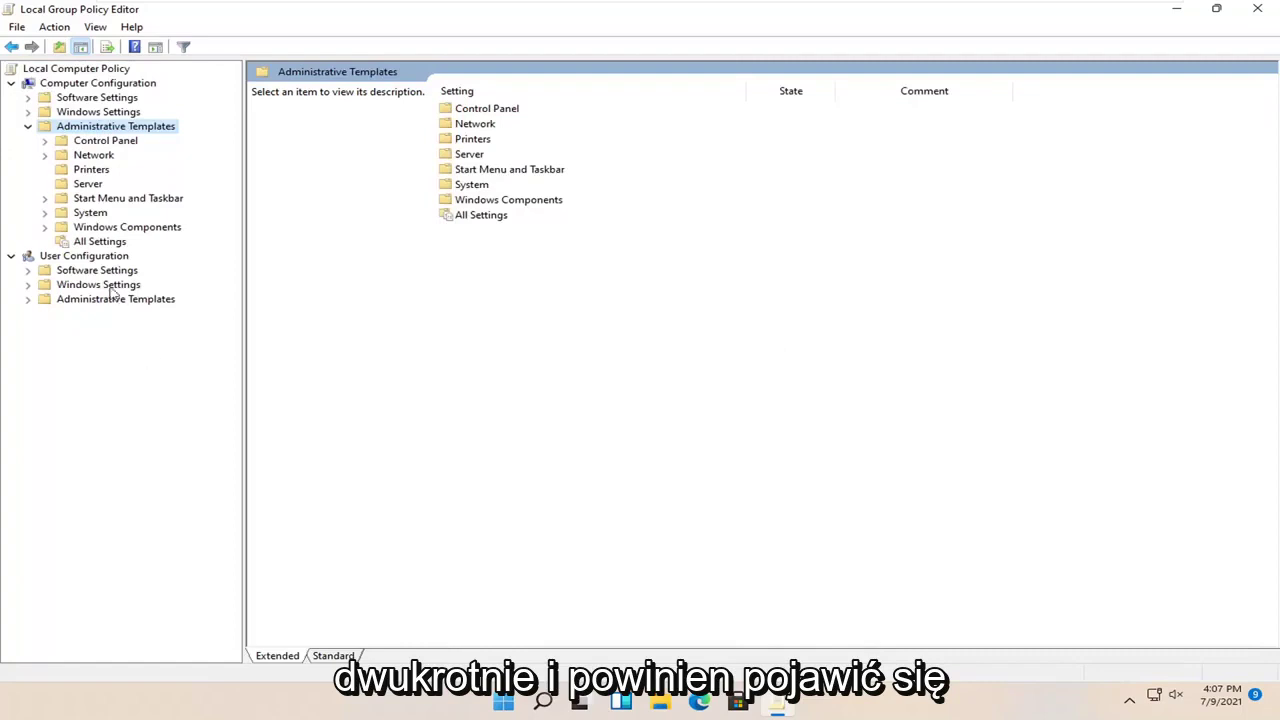
pyautogui.doubleClick(100, 227)
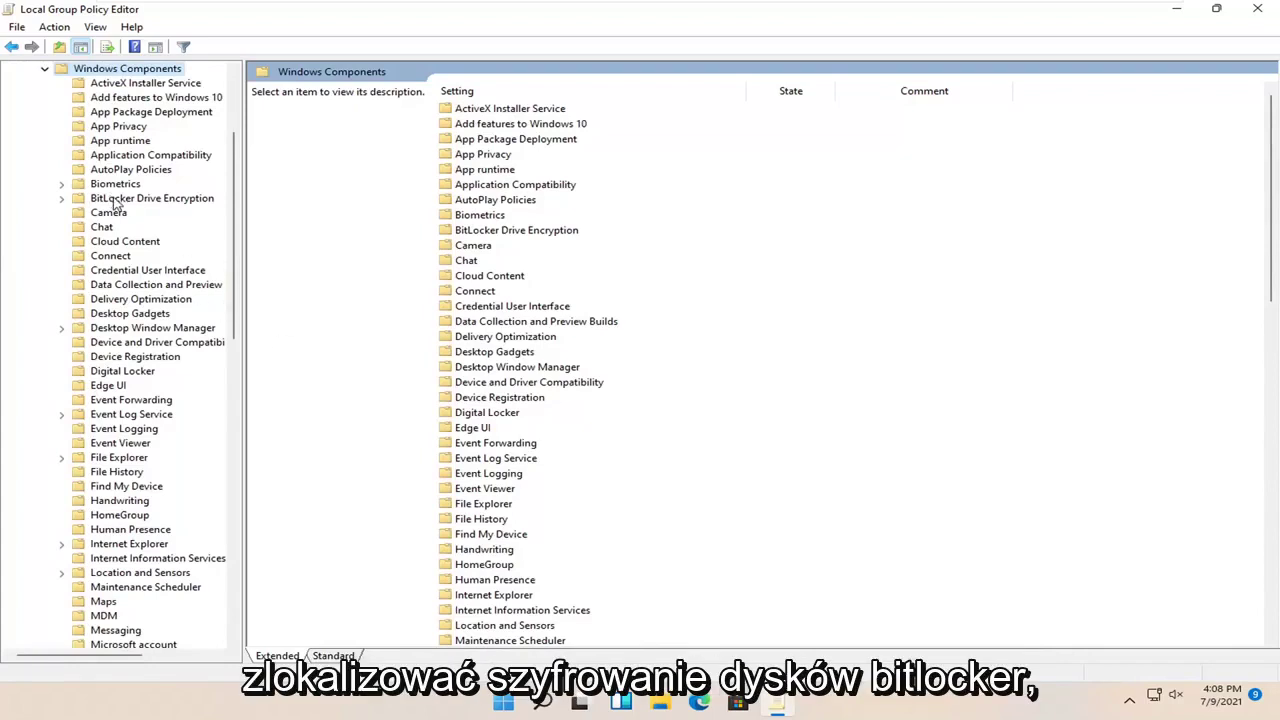
pyautogui.doubleClick(113, 199)
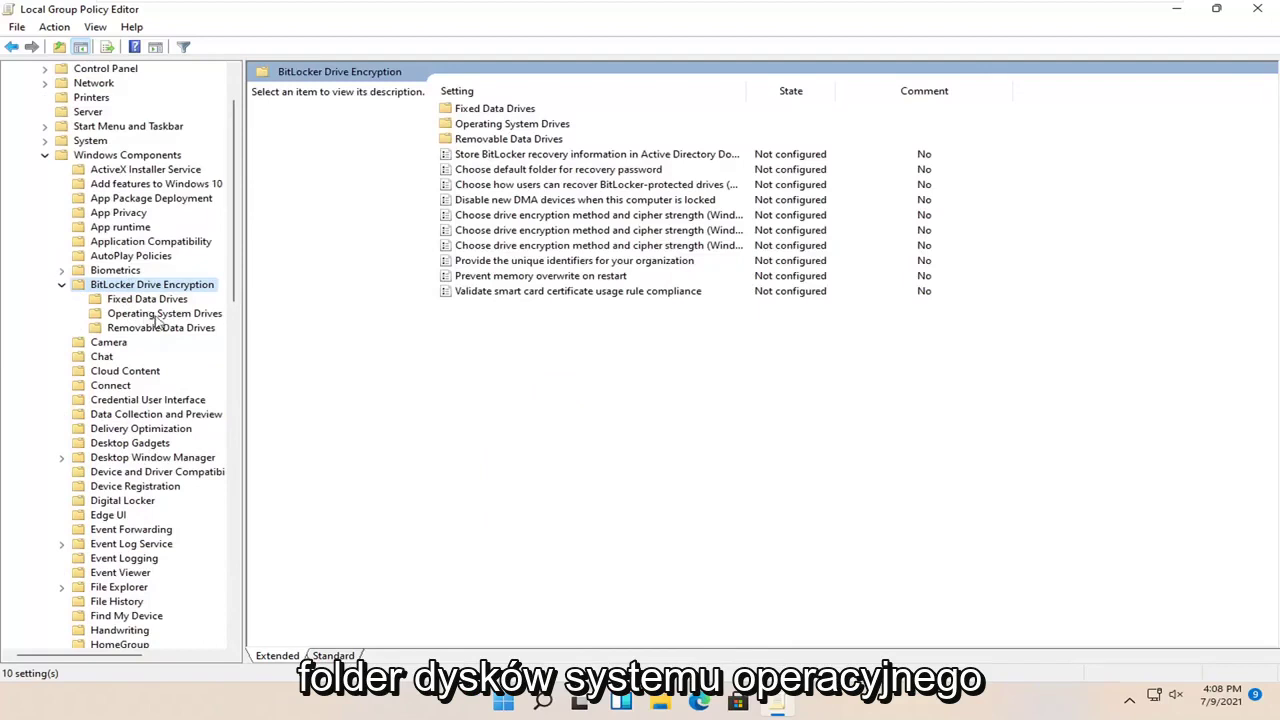
pyautogui.click(157, 316)
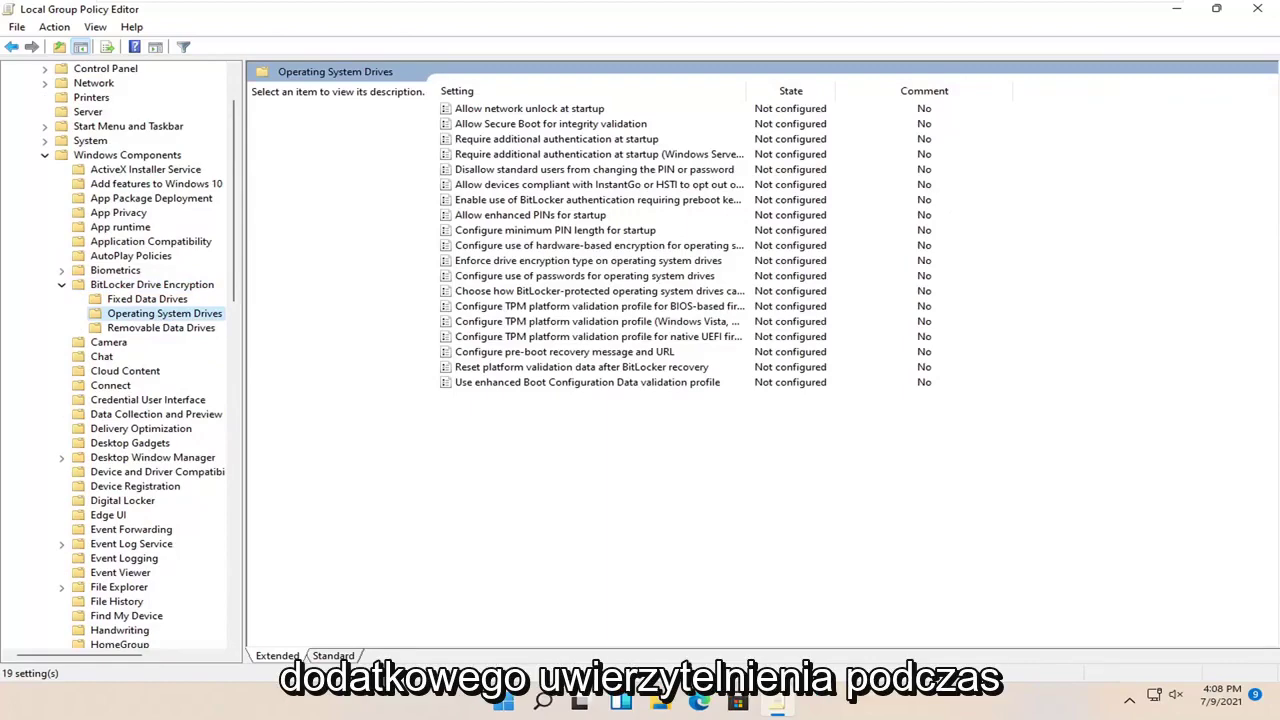
pyautogui.click(566, 142)
# Enable Require additional authentication at startup, keeping the default TPM and PIN options
pyautogui.doubleClick(566, 147)
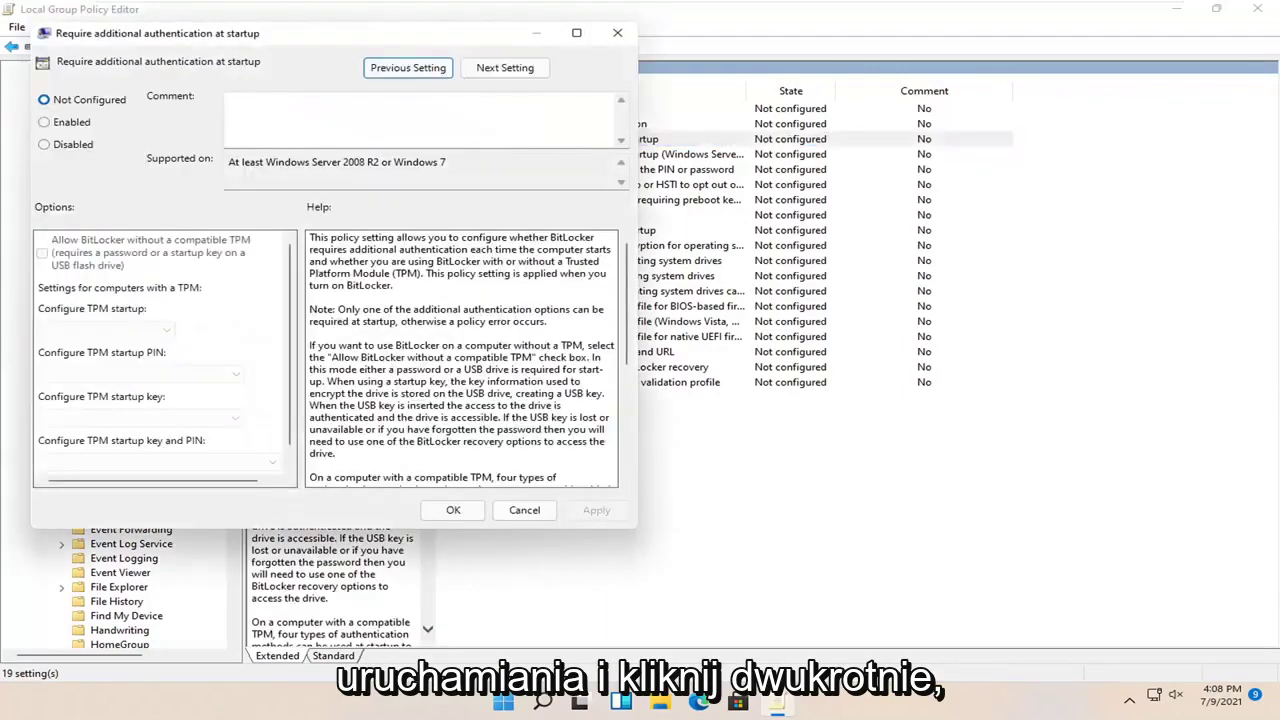
pyautogui.moveTo(390, 30); pyautogui.dragTo(727, 97)
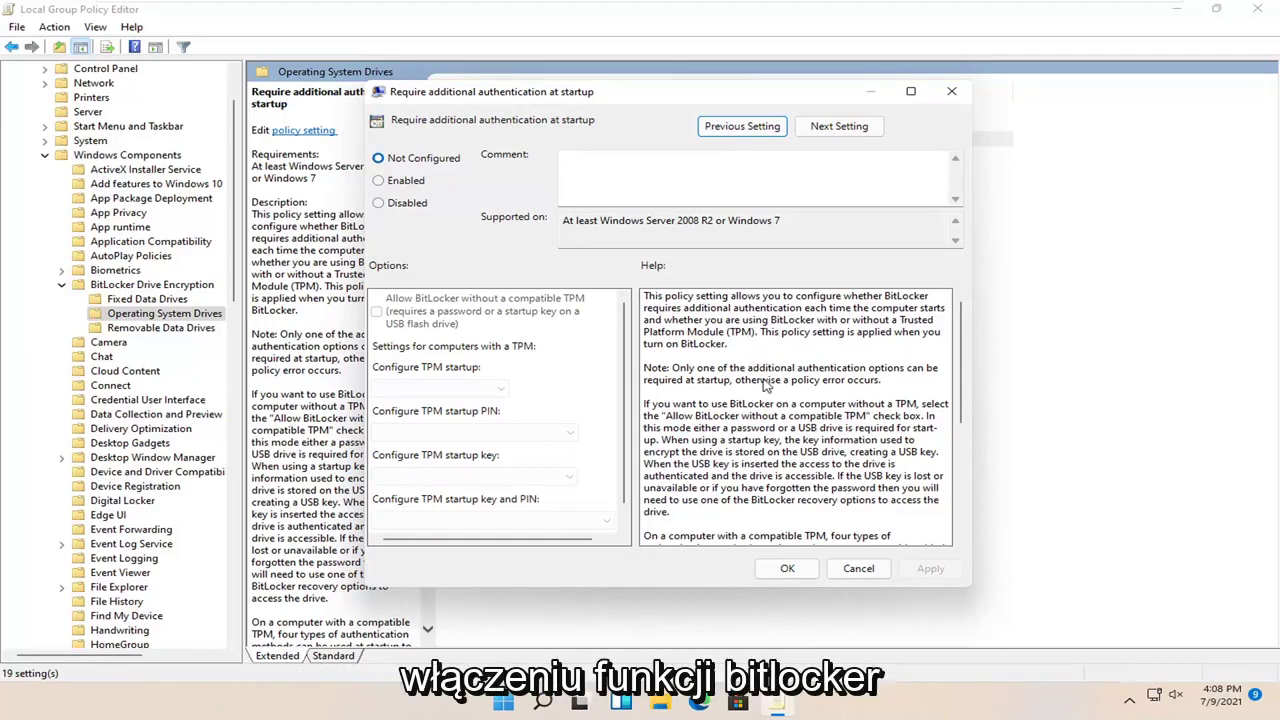
pyautogui.scroll(-1, 765, 385)
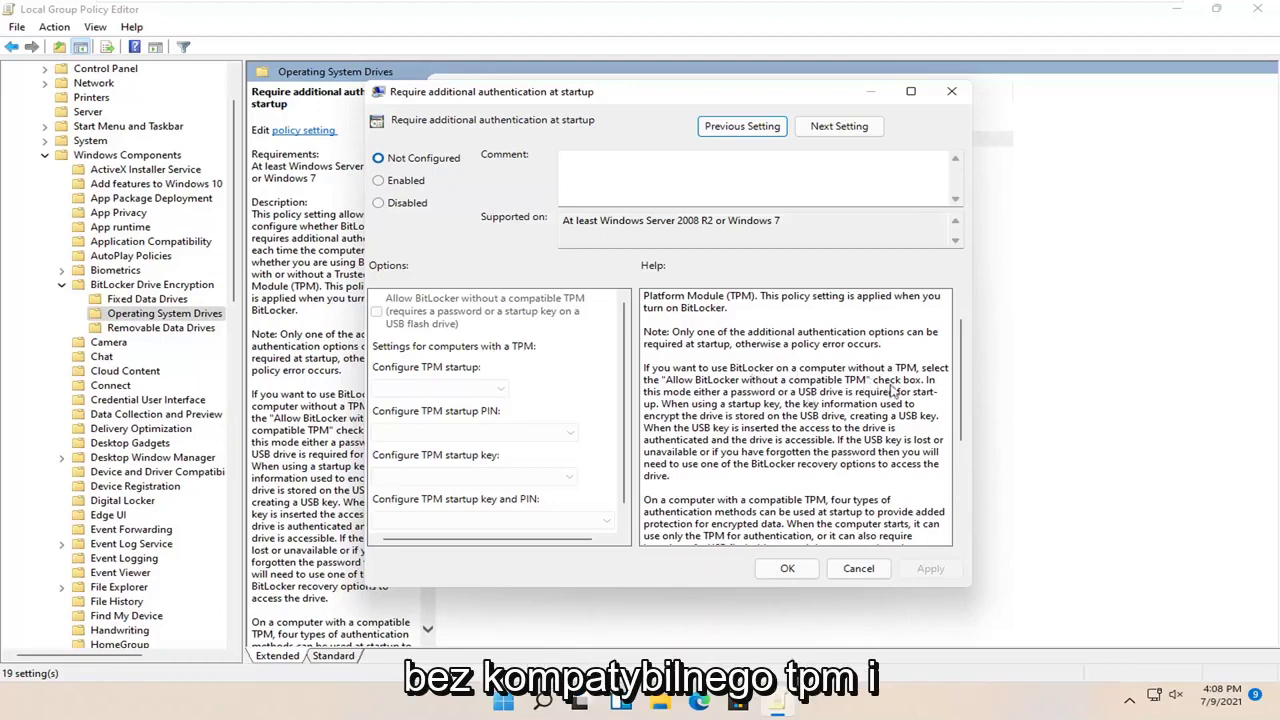
pyautogui.scroll(-5, 845, 390)
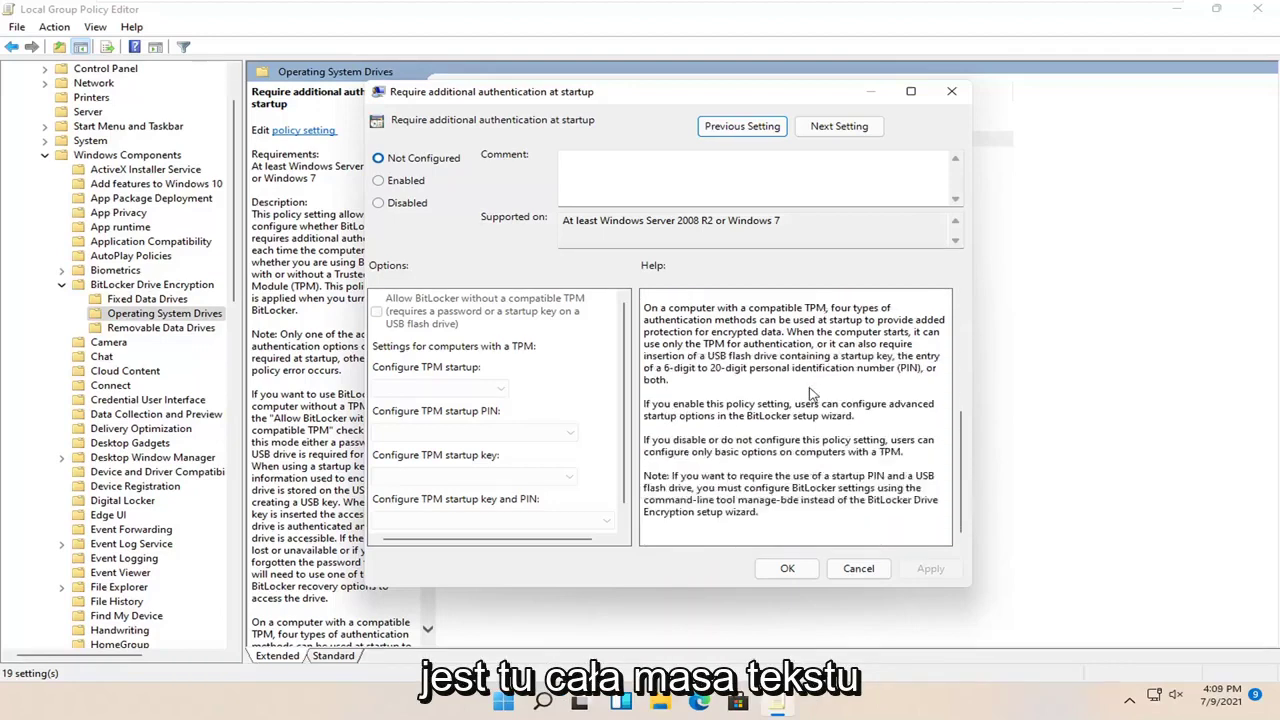
pyautogui.scroll(4, 787, 509)
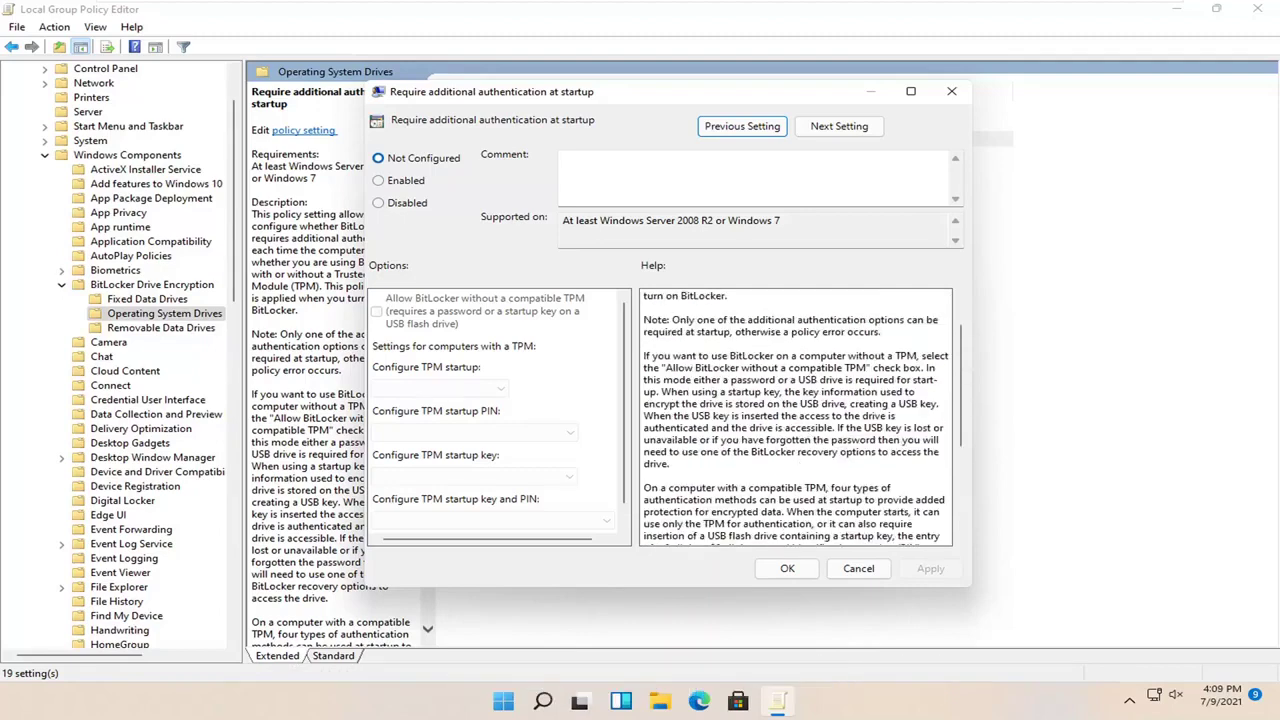
pyautogui.click(404, 184)
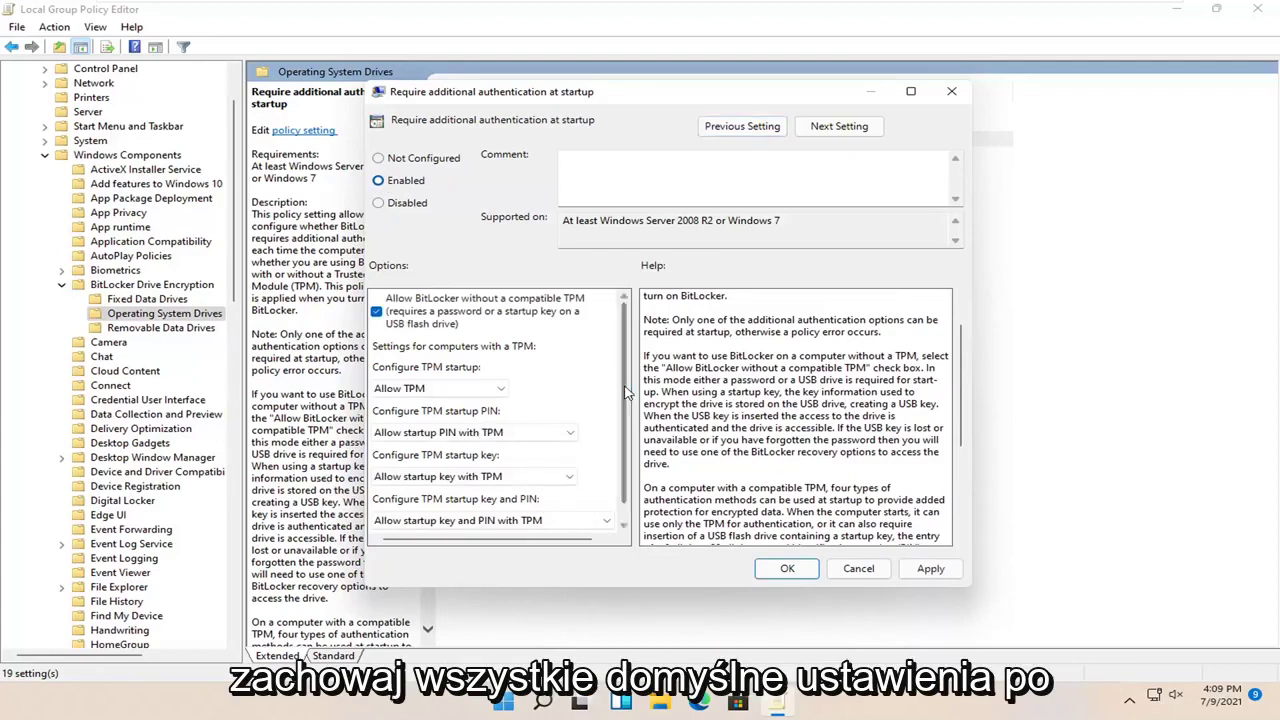
pyautogui.scroll(-1, 490, 400)
pyautogui.click(568, 413)
pyautogui.click(574, 386)
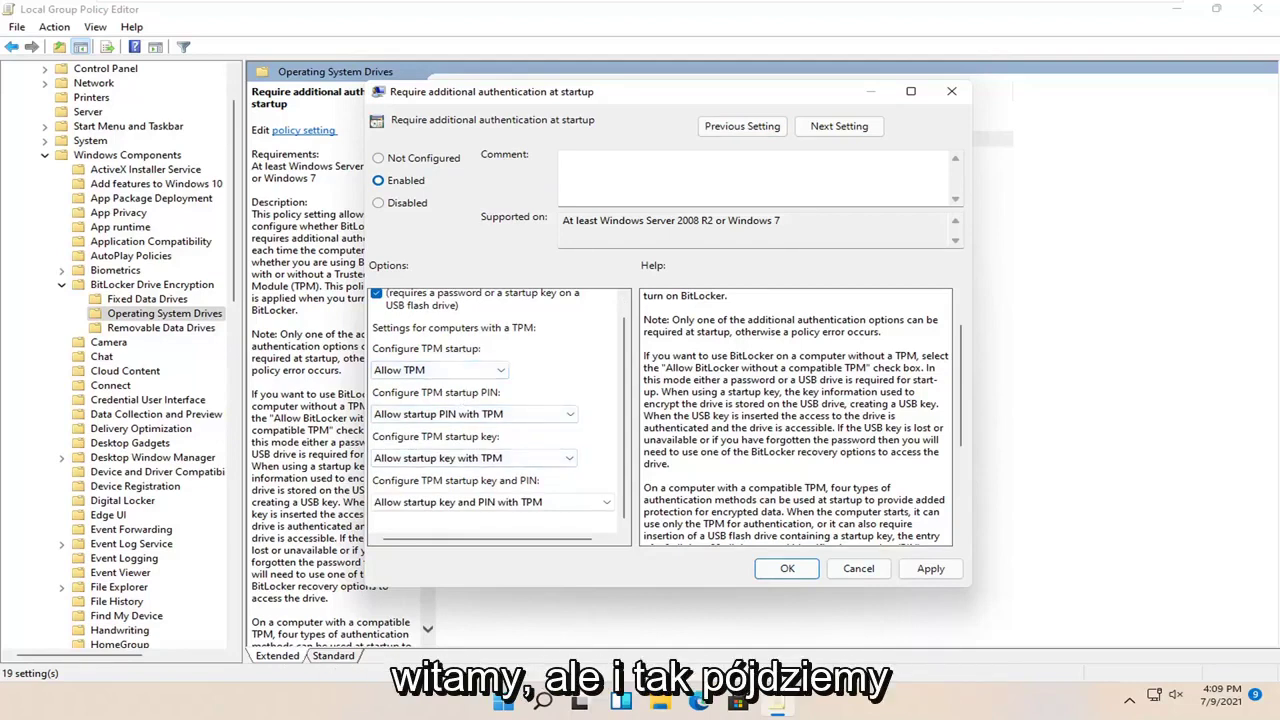
# Apply and confirm the policy, then close the Group Policy Editor
pyautogui.click(930, 568)
pyautogui.click(787, 568)
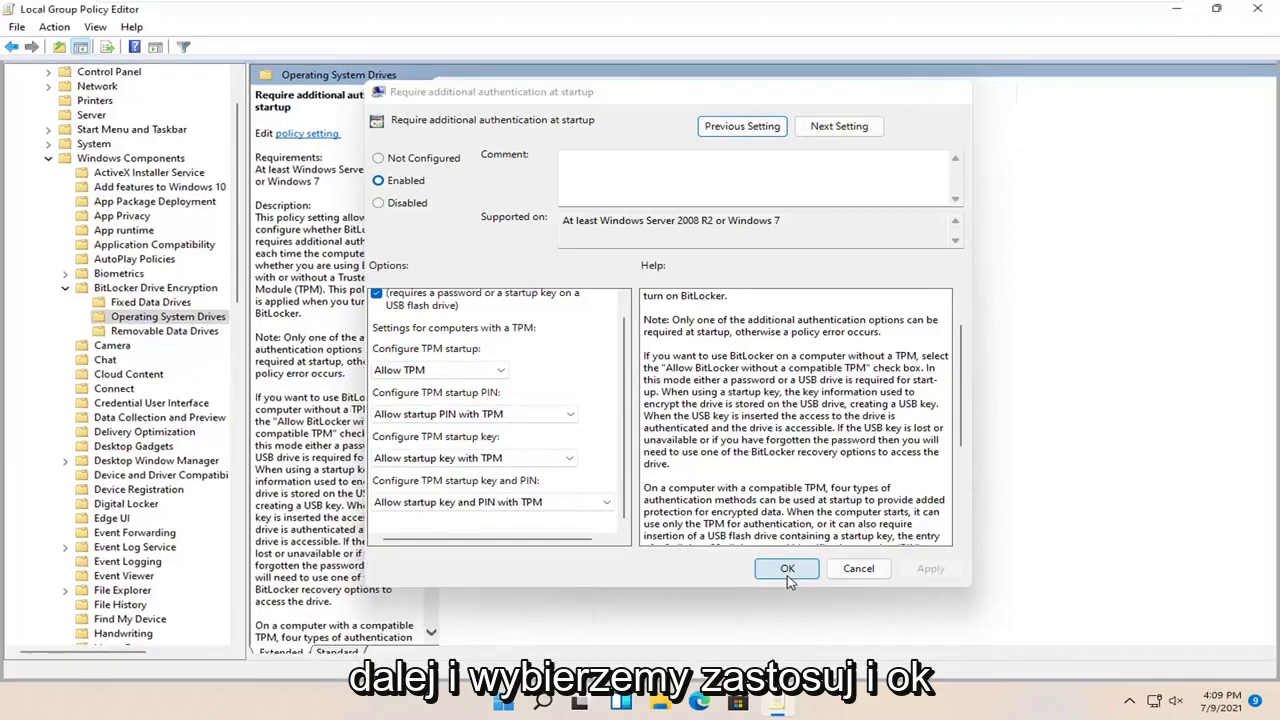
pyautogui.click(1257, 8)
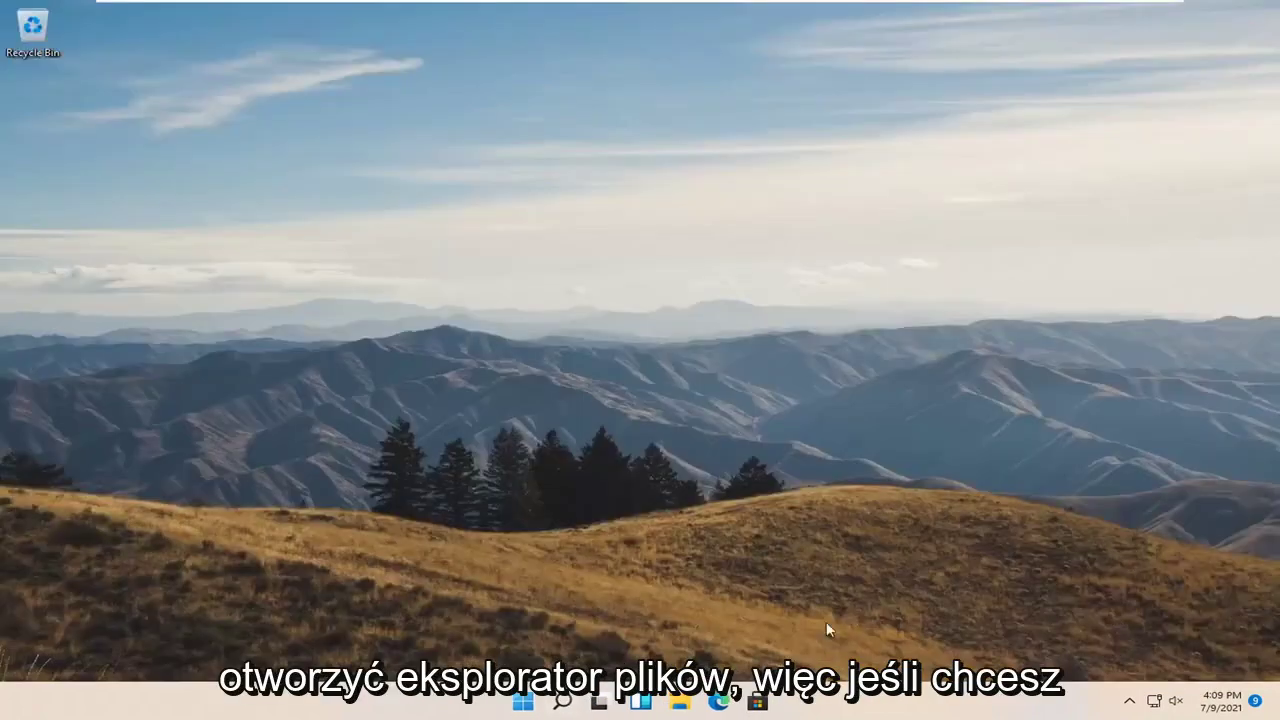
# In File Explorer's This PC, turn on BitLocker for Local Disk (C:)
pyautogui.click(680, 703)
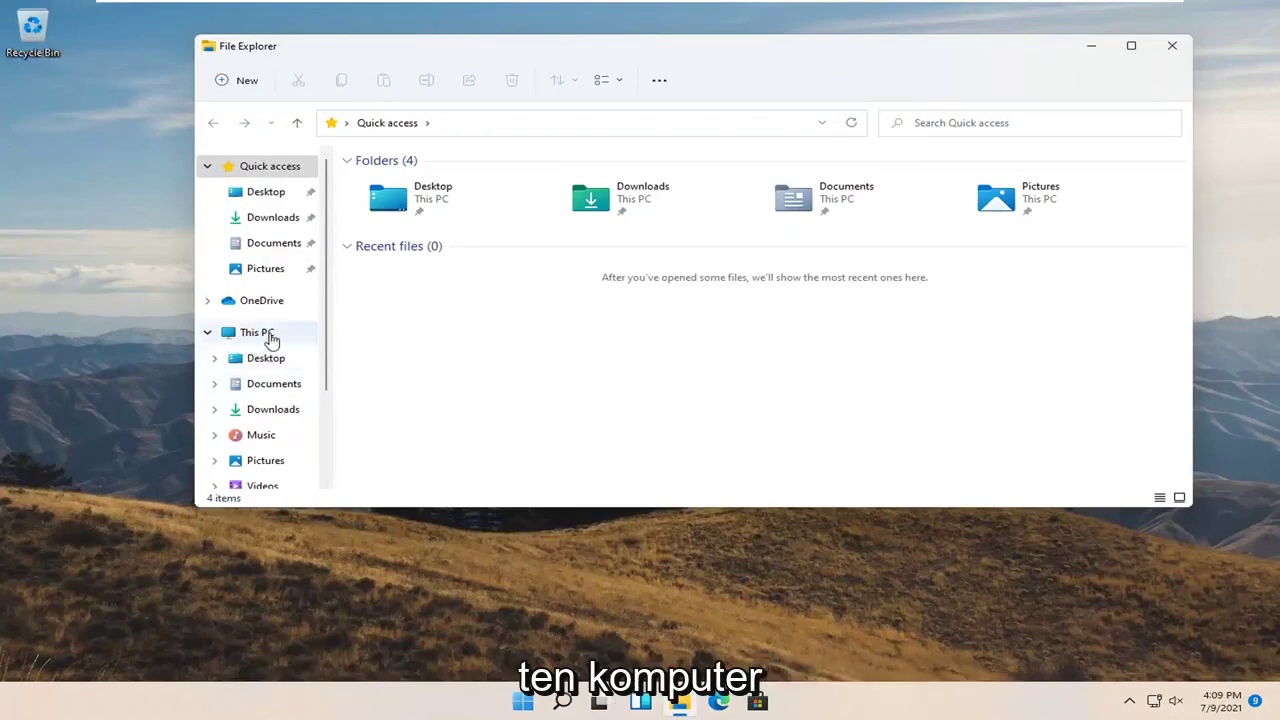
pyautogui.click(262, 336)
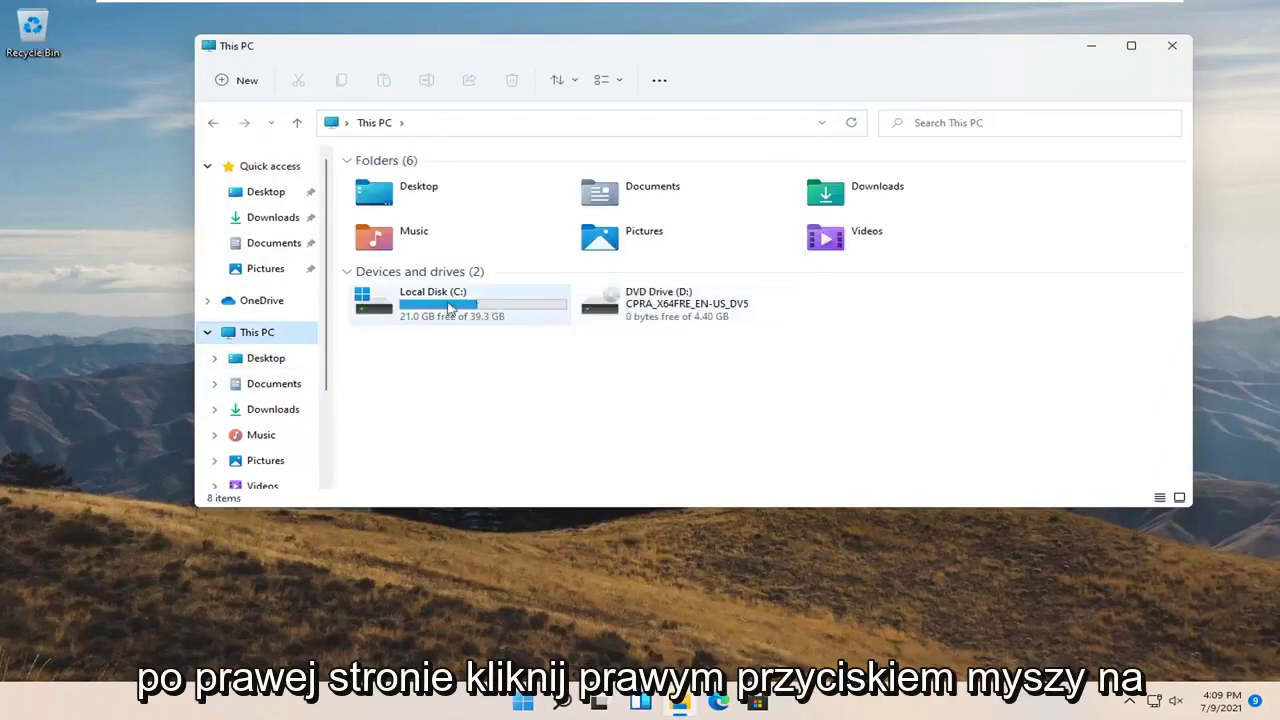
pyautogui.rightClick(430, 312)
pyautogui.rightClick(430, 312)
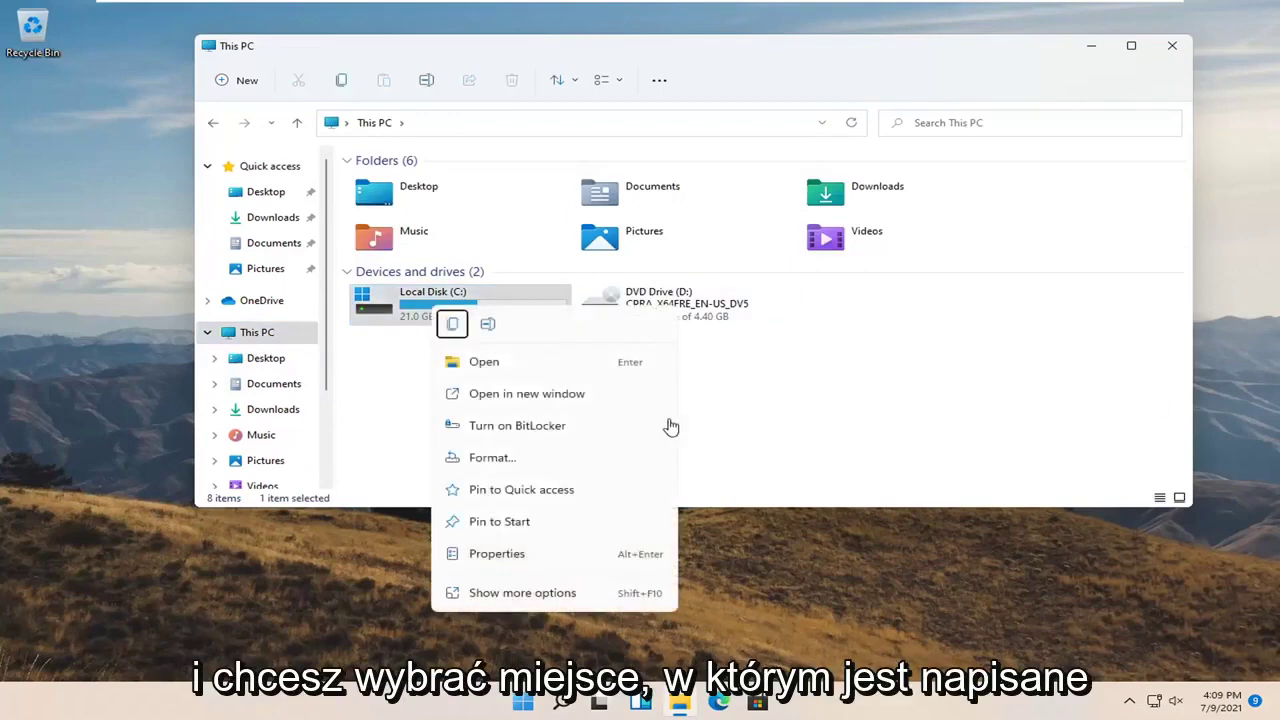
pyautogui.click(540, 429)
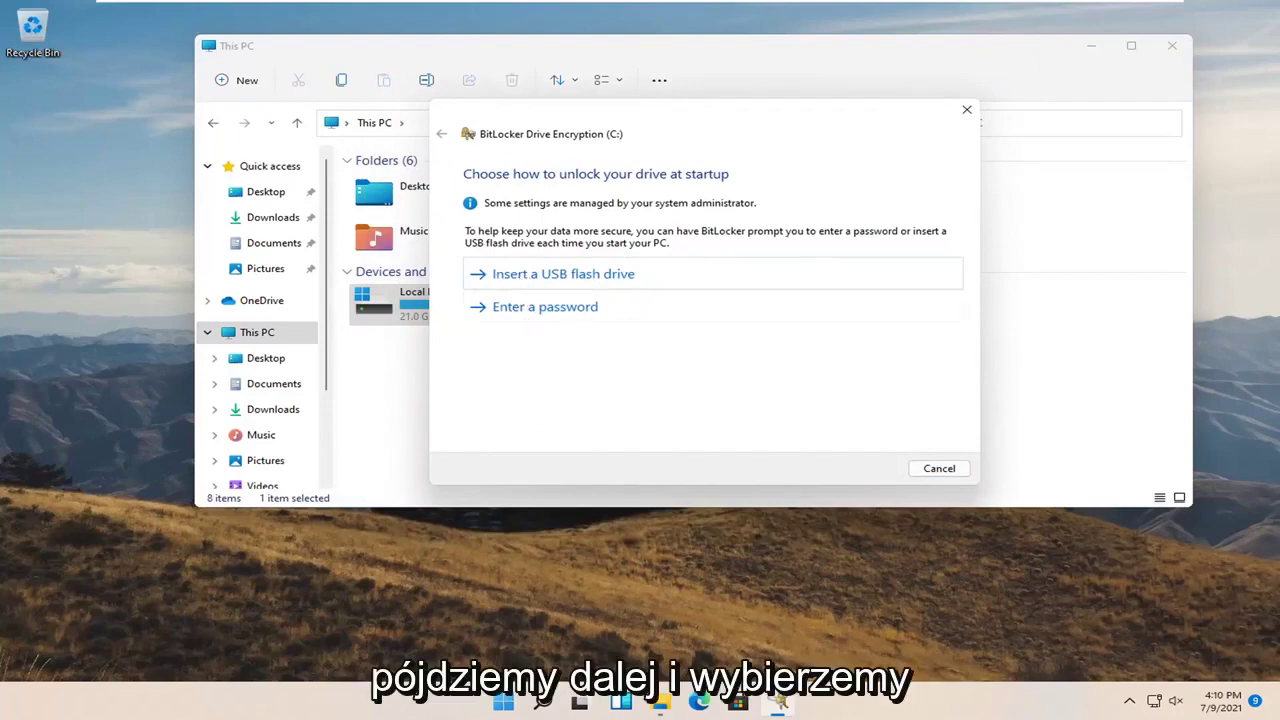
# Choose password unlock and enter a startup password, which fails the minimum-length check
pyautogui.click(545, 307)
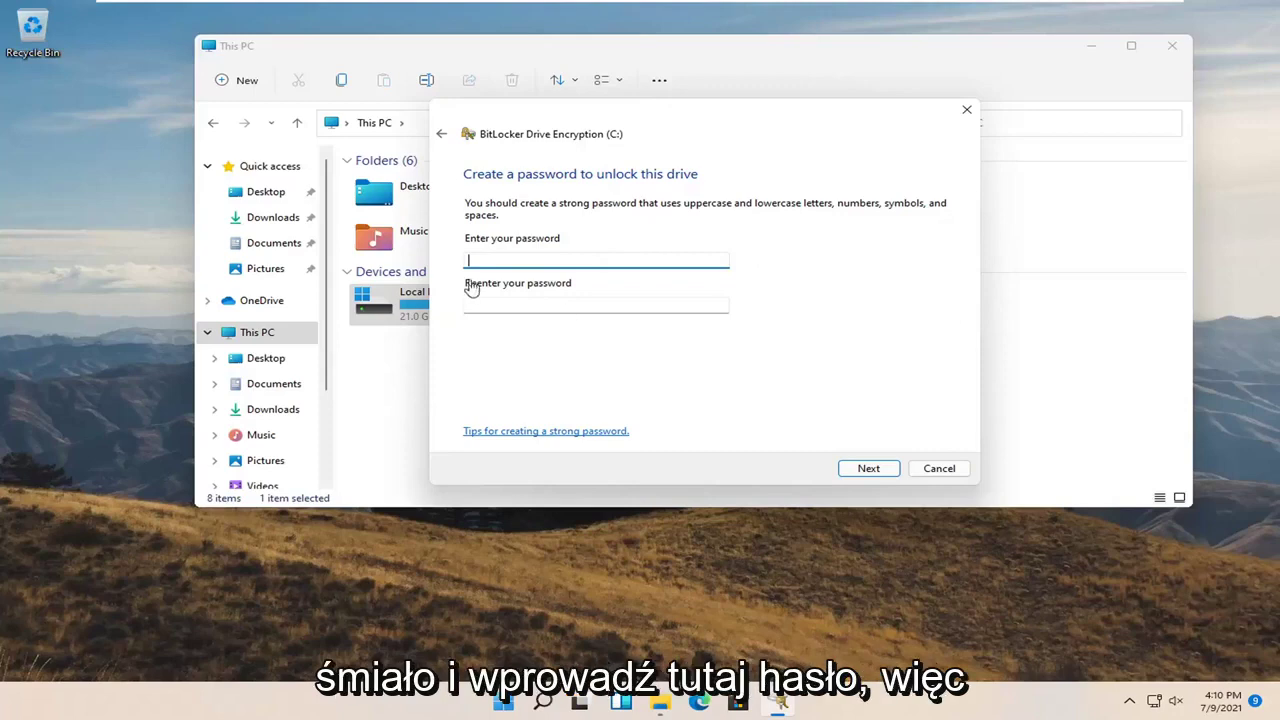
pyautogui.press('Tab')
pyautogui.click(868, 469)
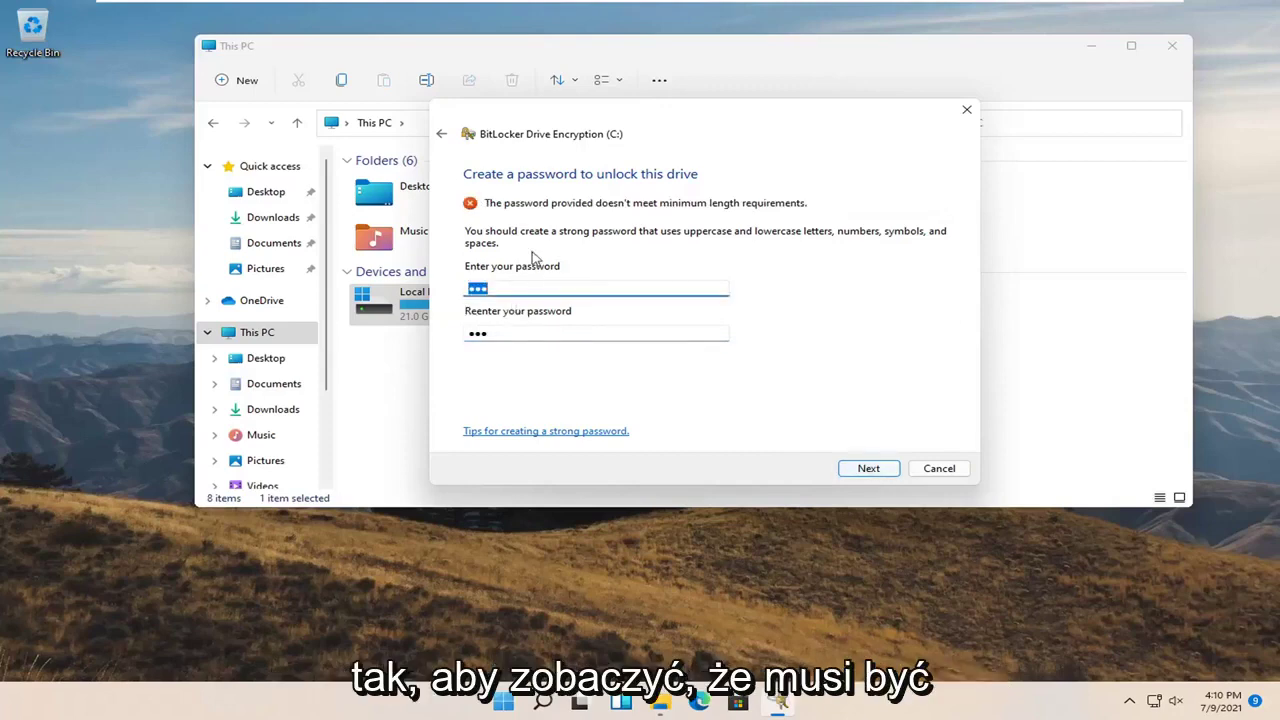
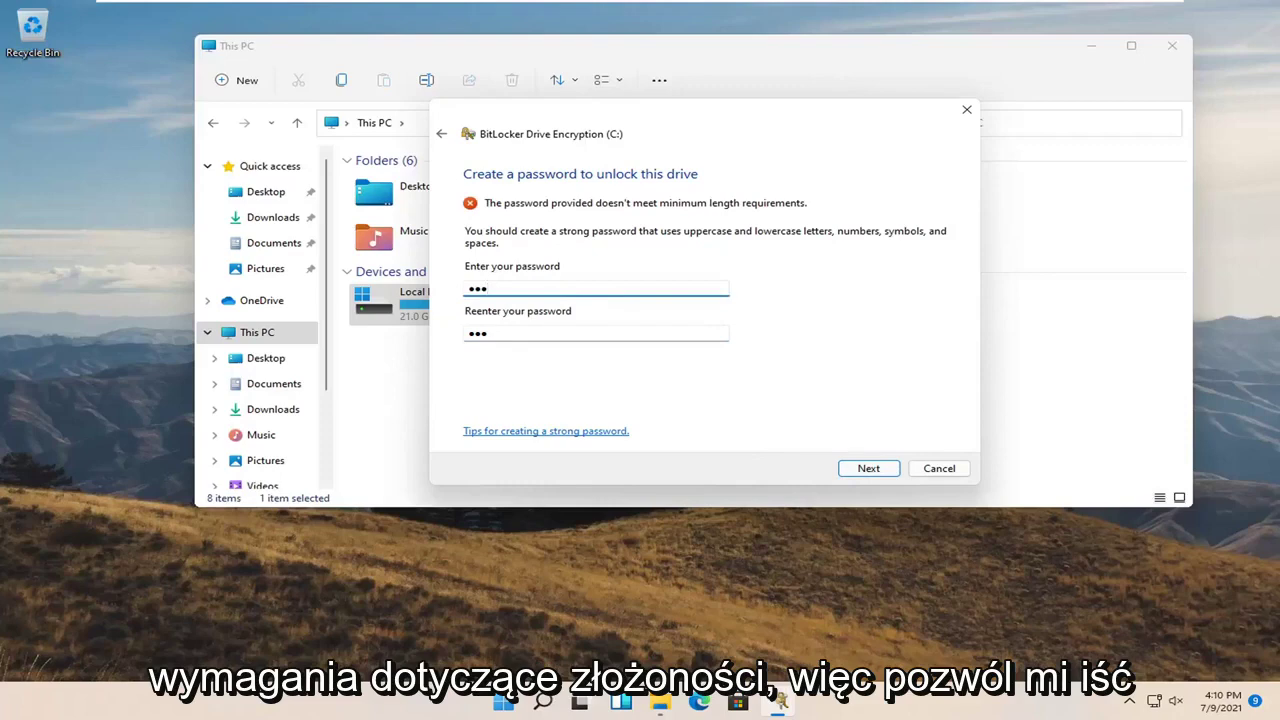
pyautogui.press('Tab')
pyautogui.press('End')
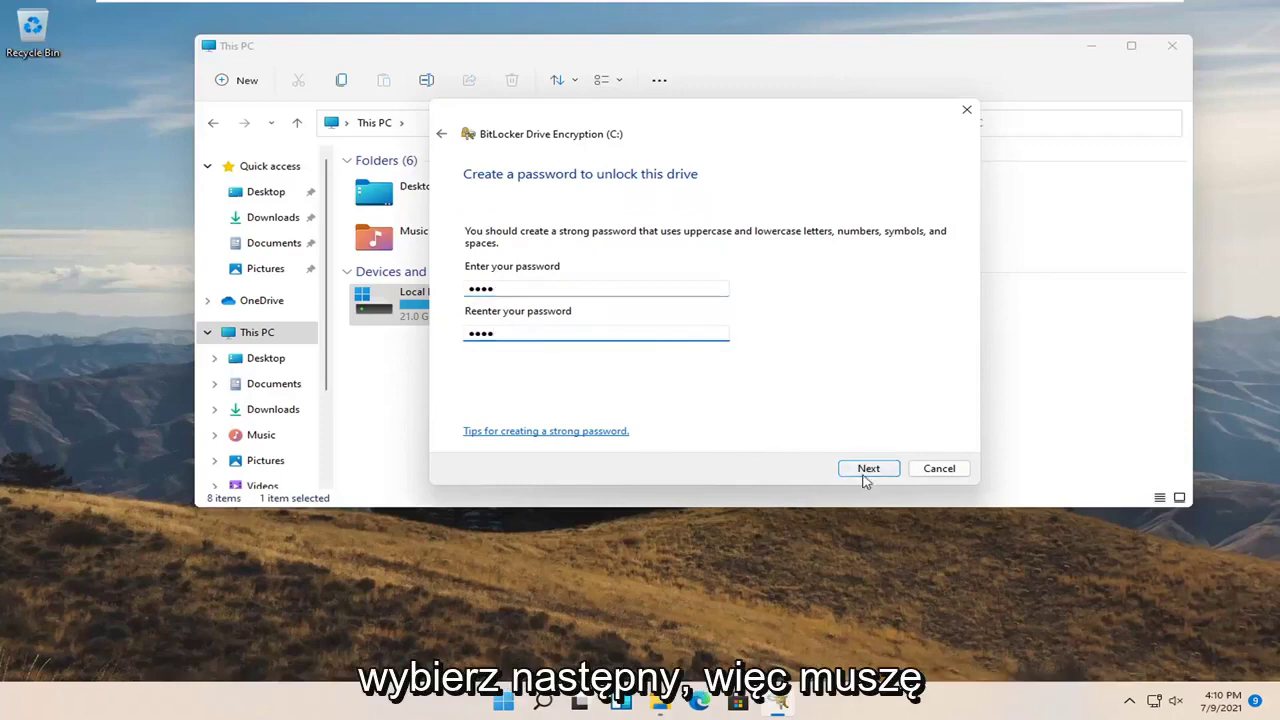
pyautogui.click(864, 472)
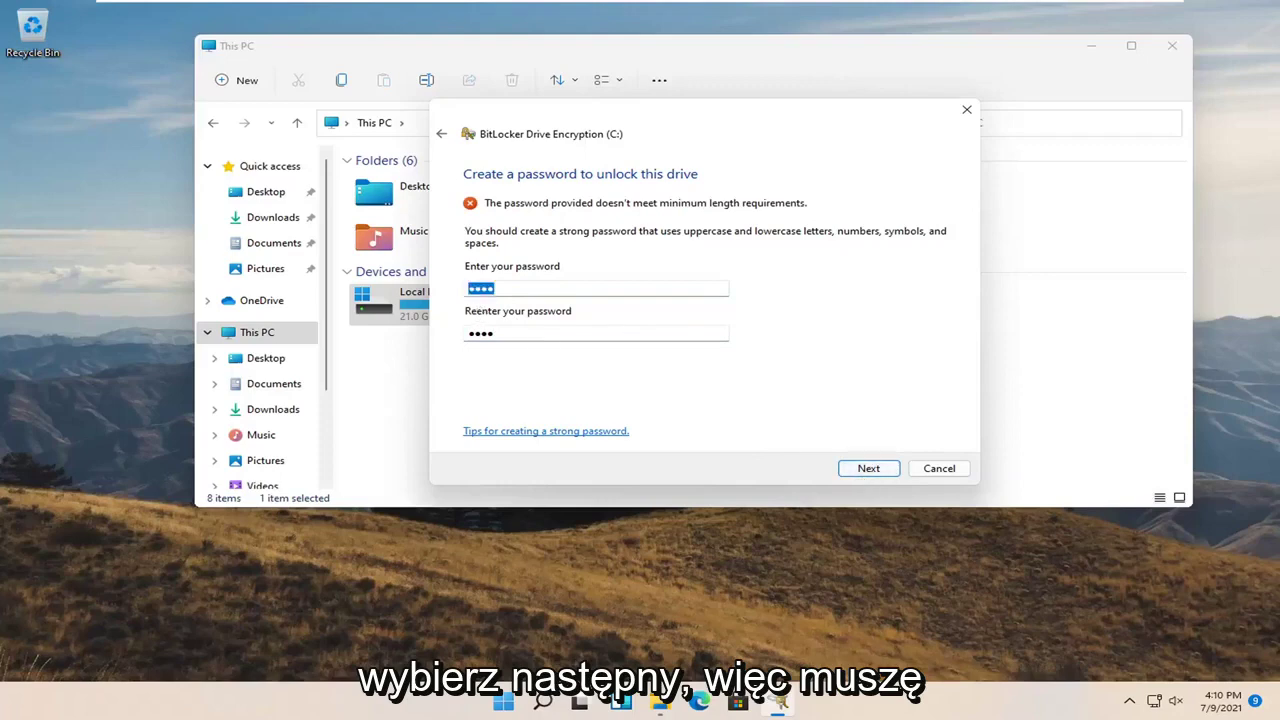
# Re-enter a password of at least 8 characters in both fields and continue
pyautogui.press('End')
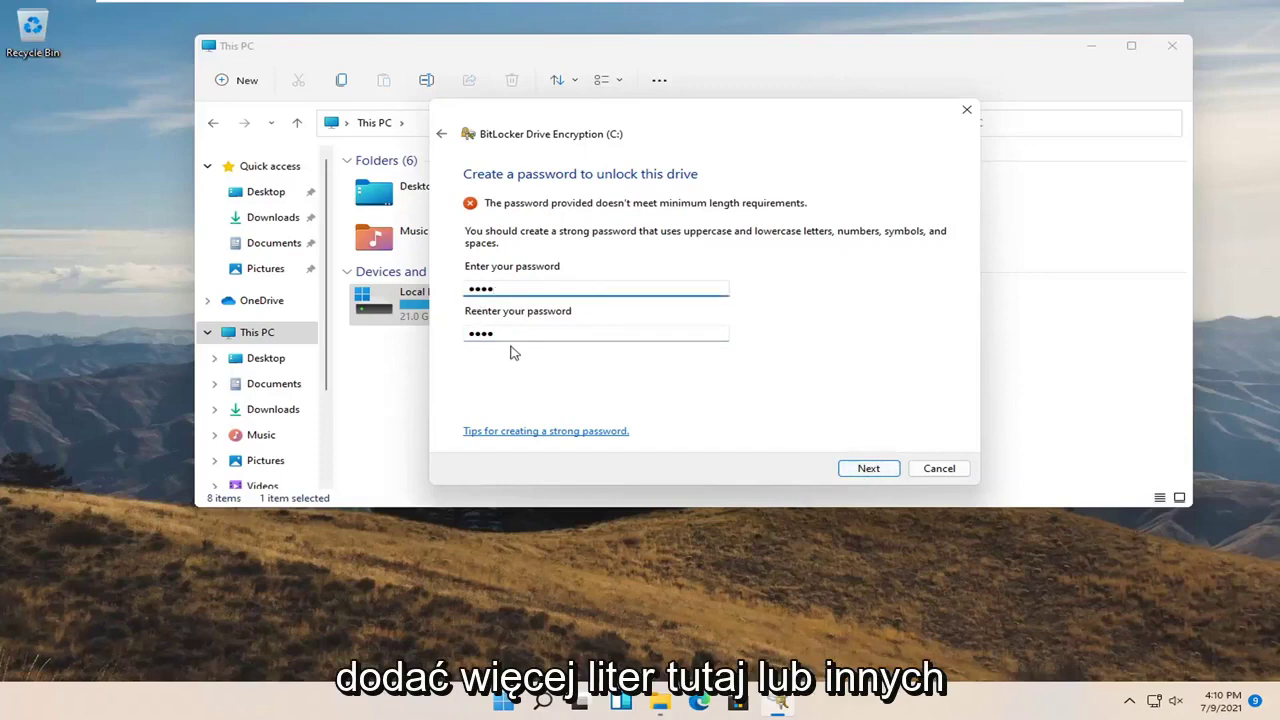
pyautogui.press('BackSpace')
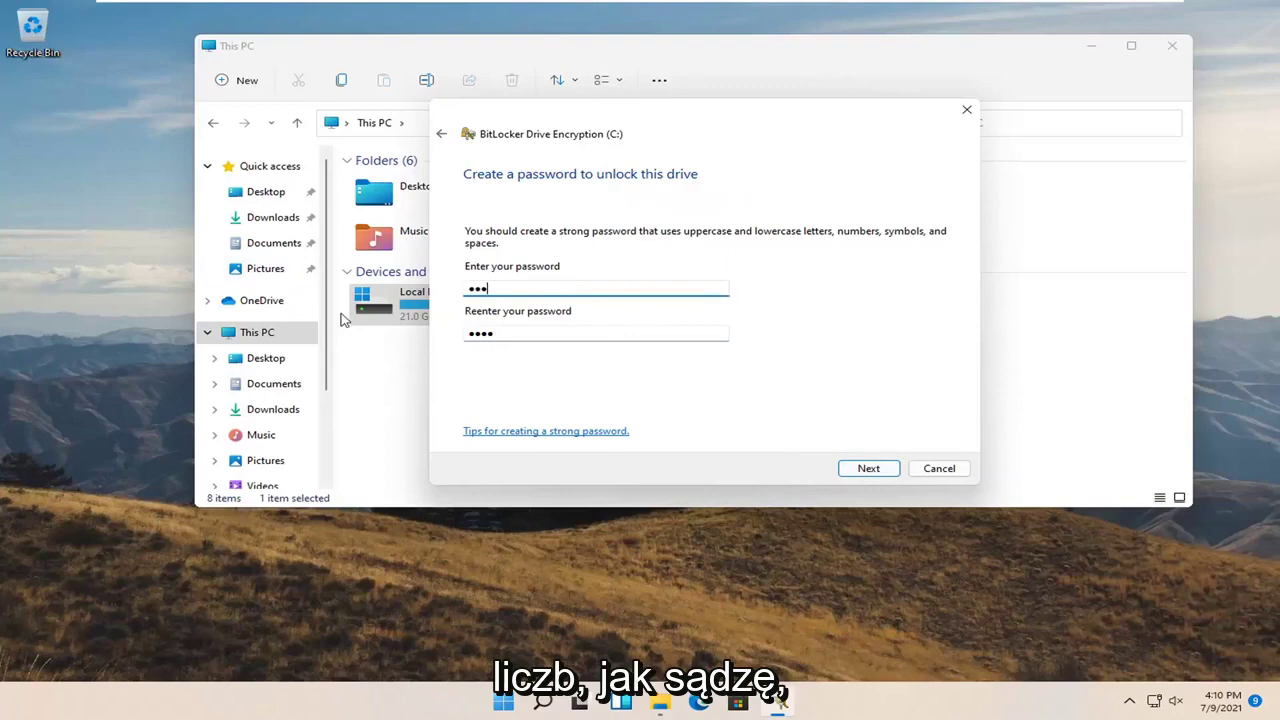
pyautogui.write('••')
pyautogui.click(468, 334)
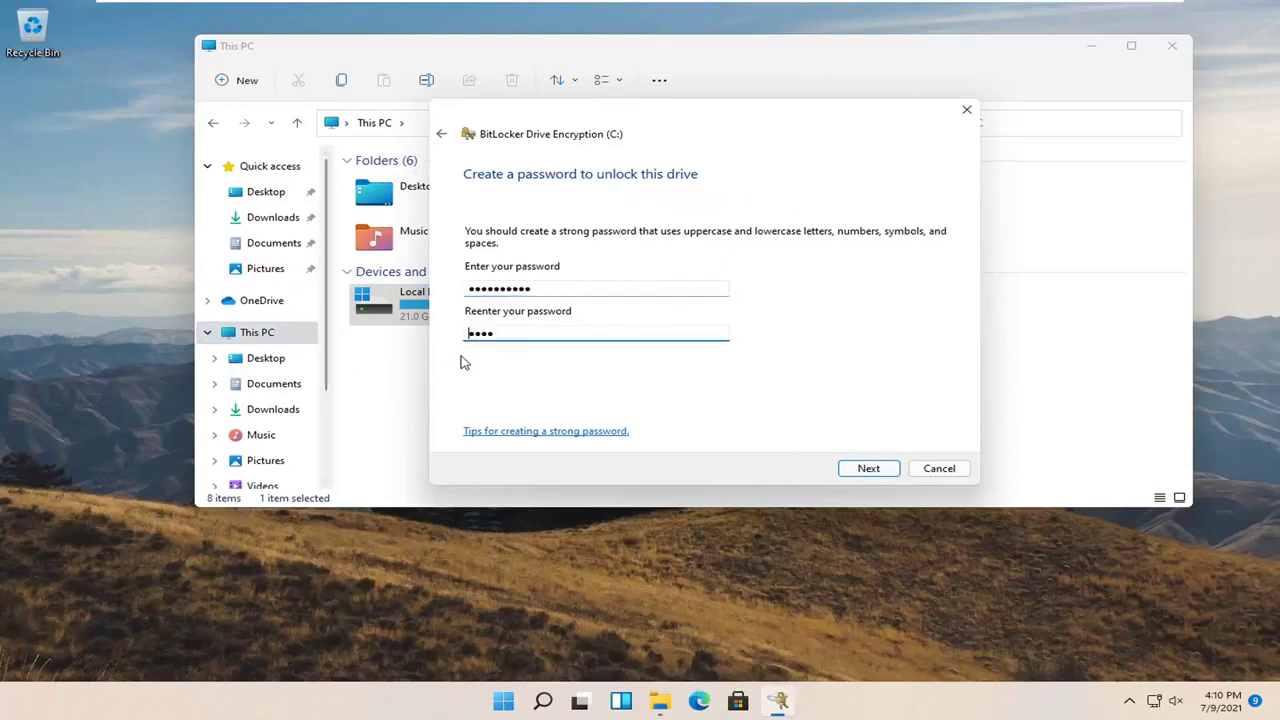
pyautogui.hotkey('ctrl', 'a')
pyautogui.write('••')
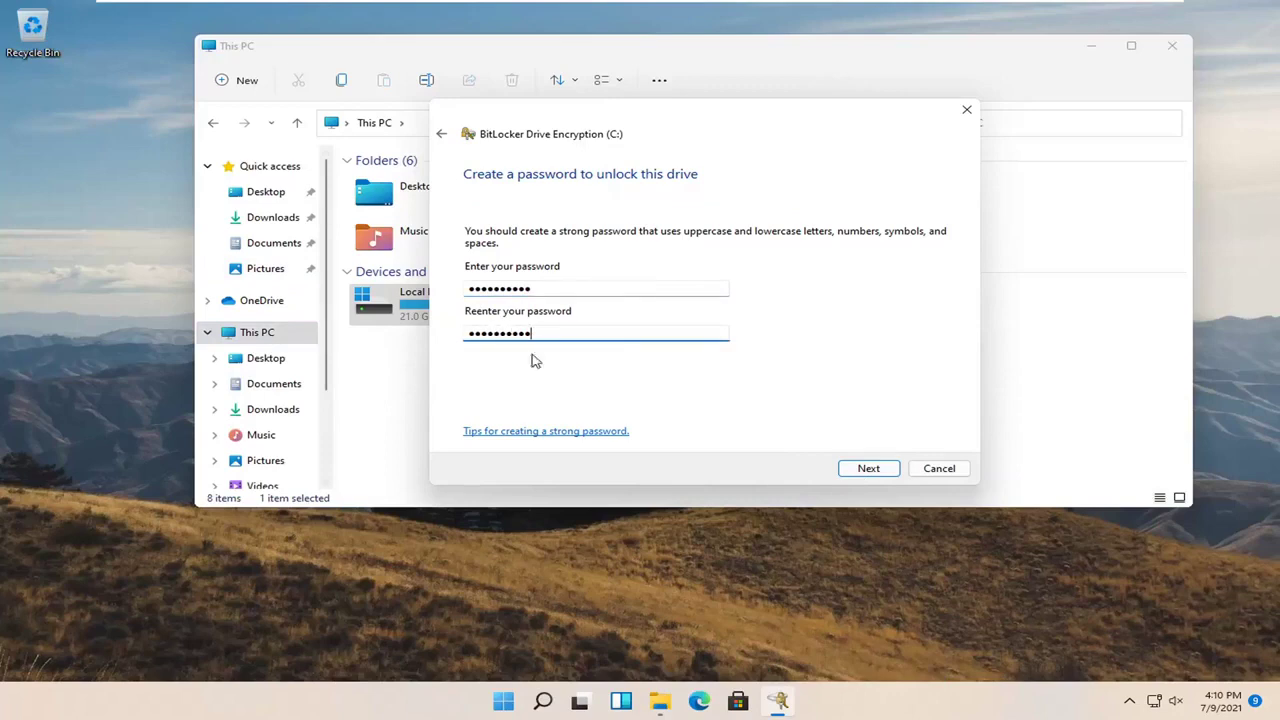
pyautogui.click(861, 472)
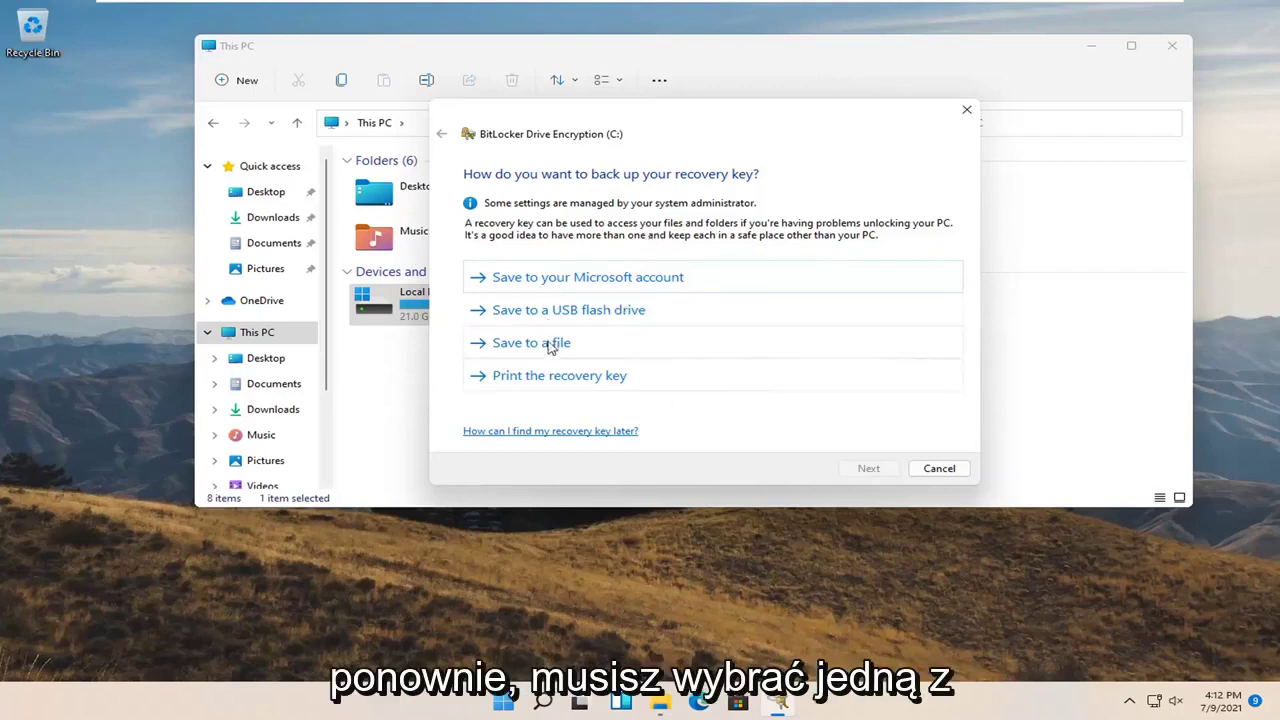
# Print the recovery key with Microsoft Print to PDF, saving it as '1' on the Desktop
pyautogui.click(572, 377)
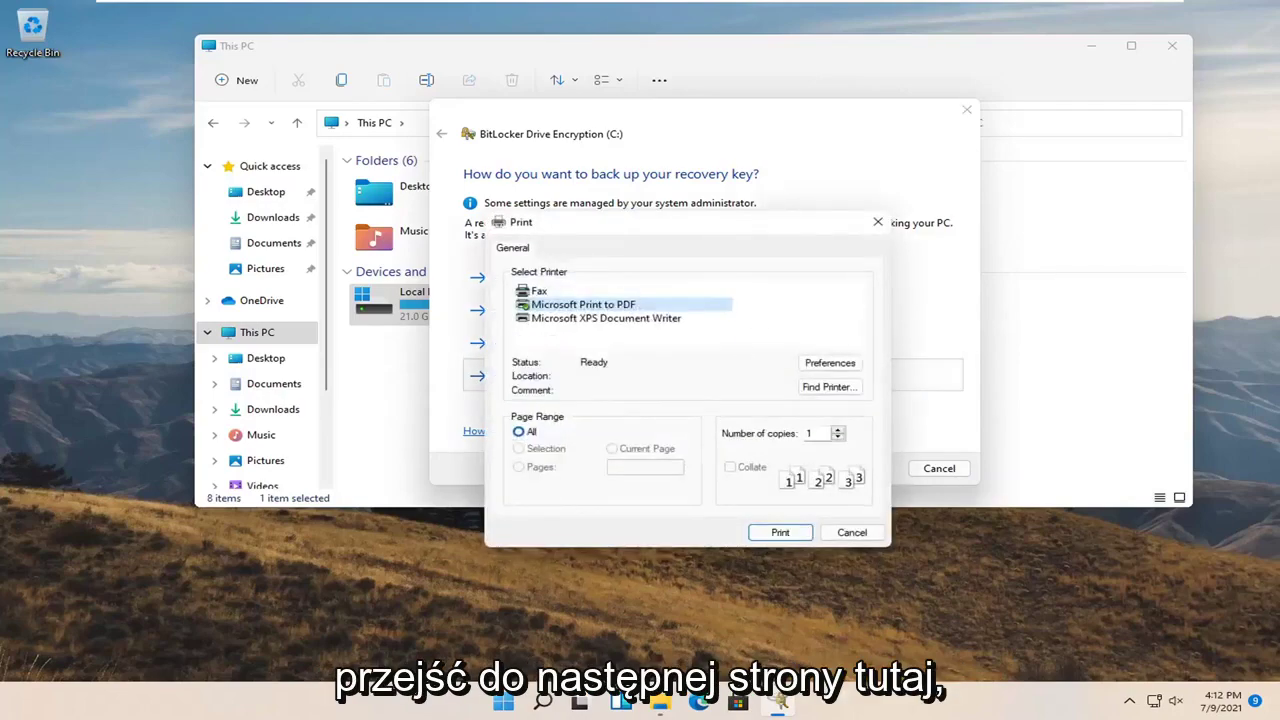
pyautogui.moveTo(659, 228); pyautogui.dragTo(606, 192)
pyautogui.click(731, 494)
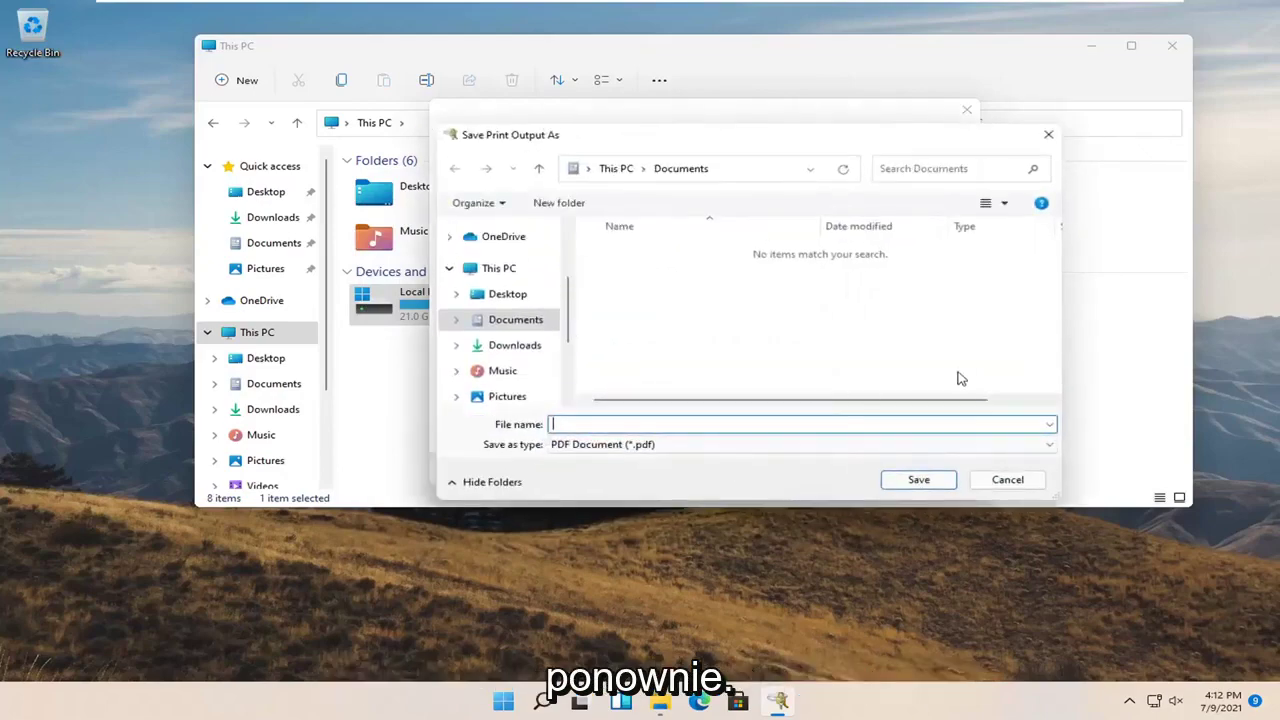
pyautogui.click(505, 294)
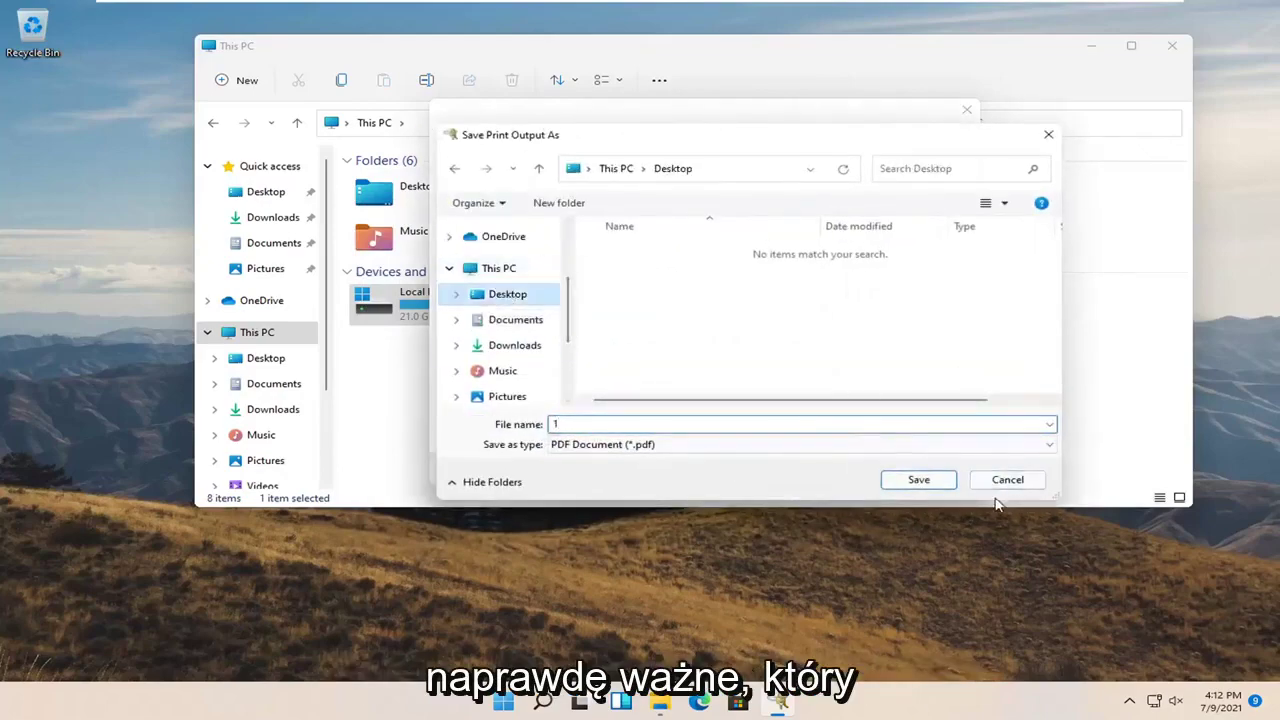
pyautogui.click(937, 482)
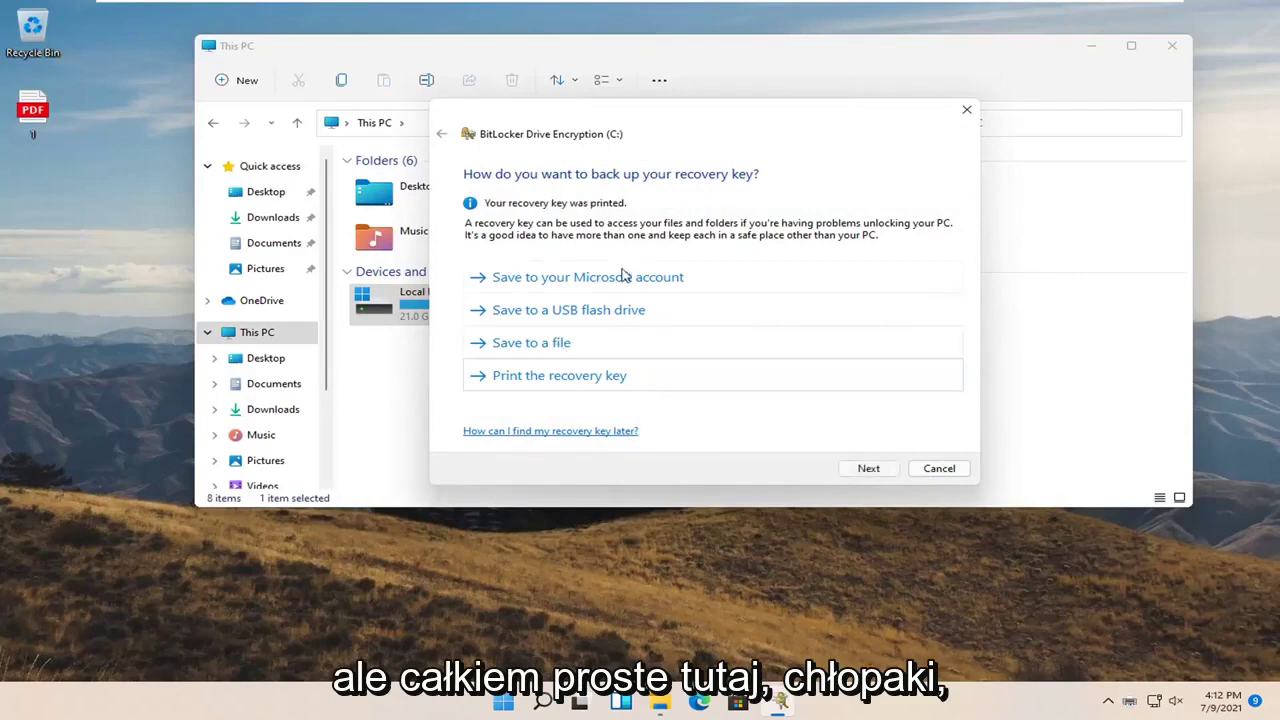
pyautogui.doubleClick(40, 110)
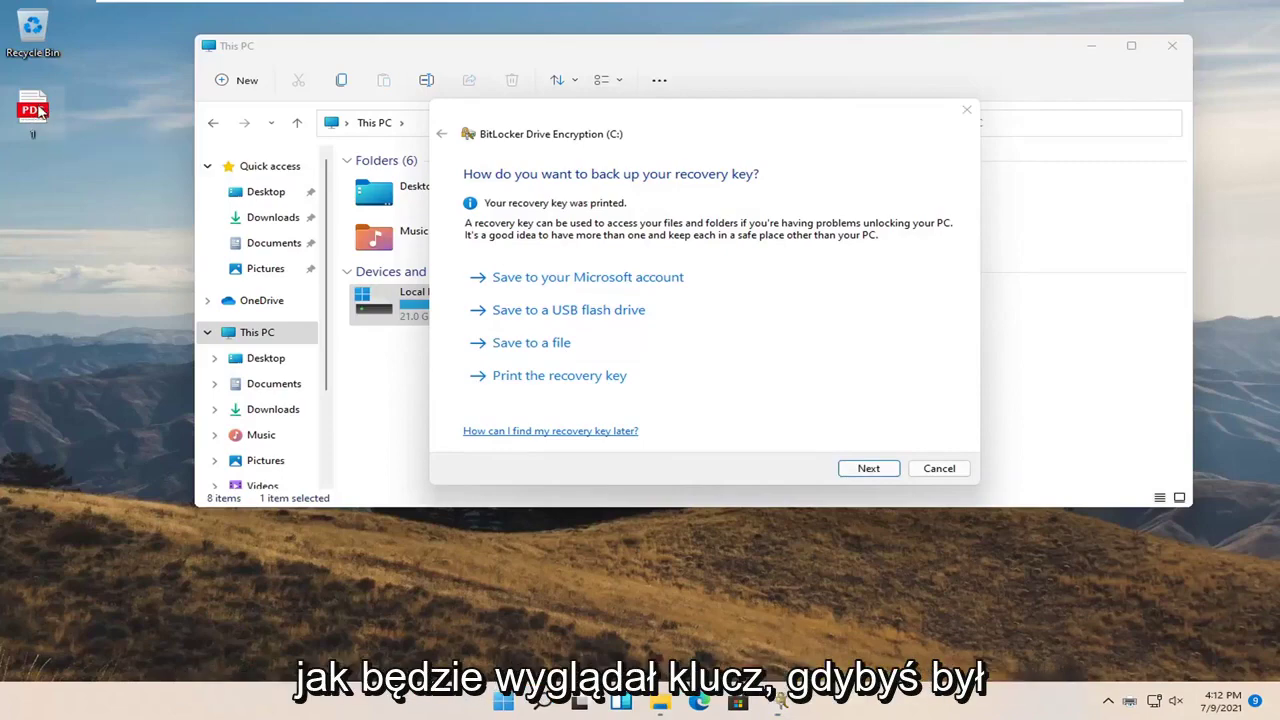
pyautogui.click(638, 563)
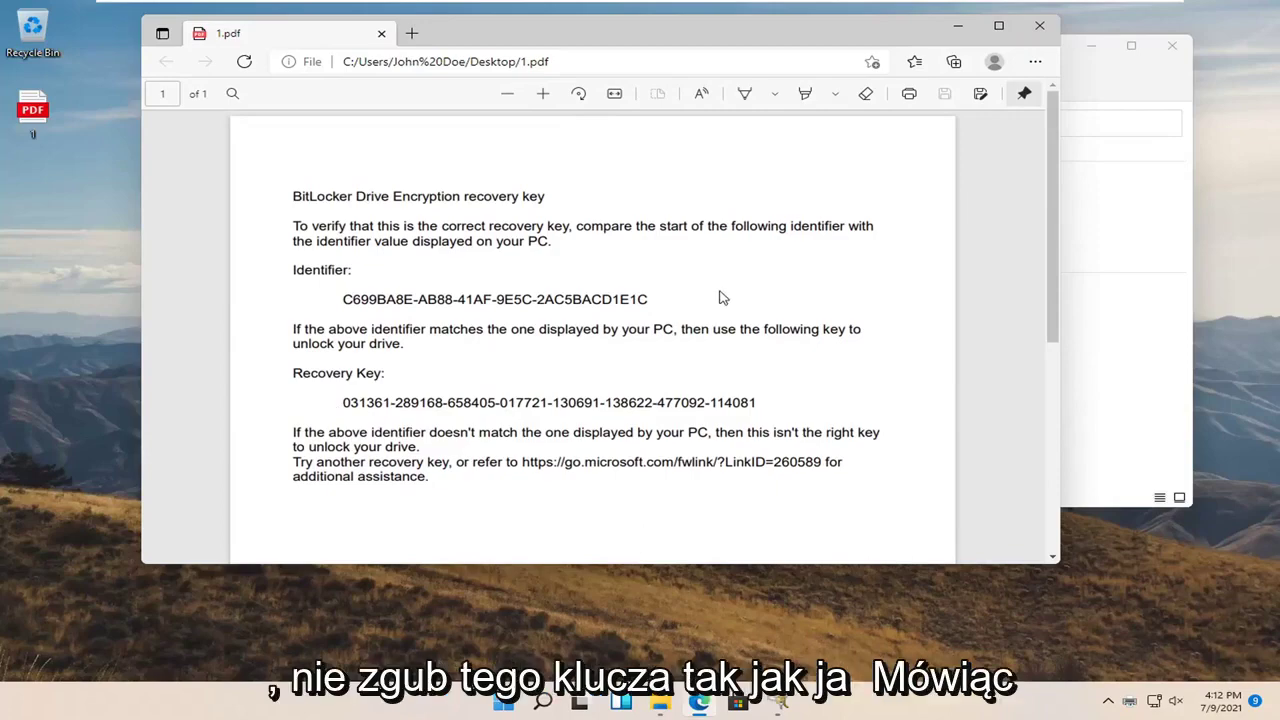
pyautogui.scroll(-3, 700, 291)
pyautogui.scroll(3, 678, 313)
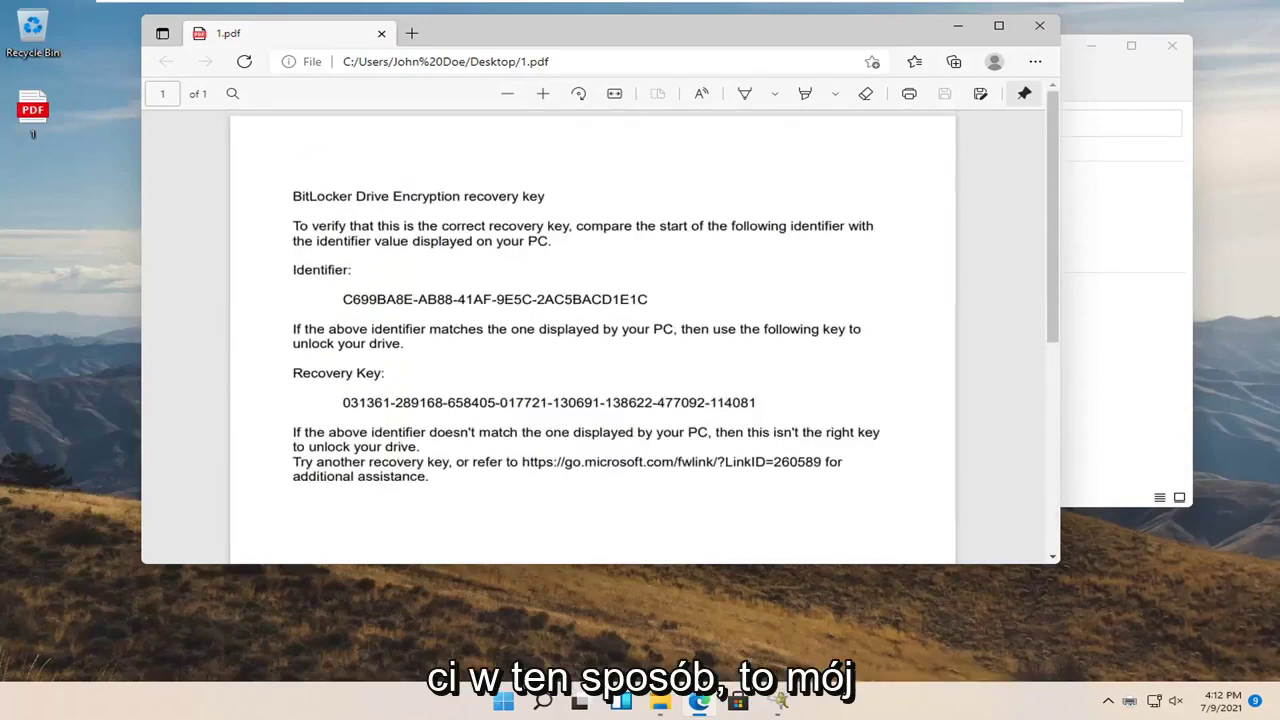
pyautogui.moveTo(658, 45); pyautogui.dragTo(735, 87)
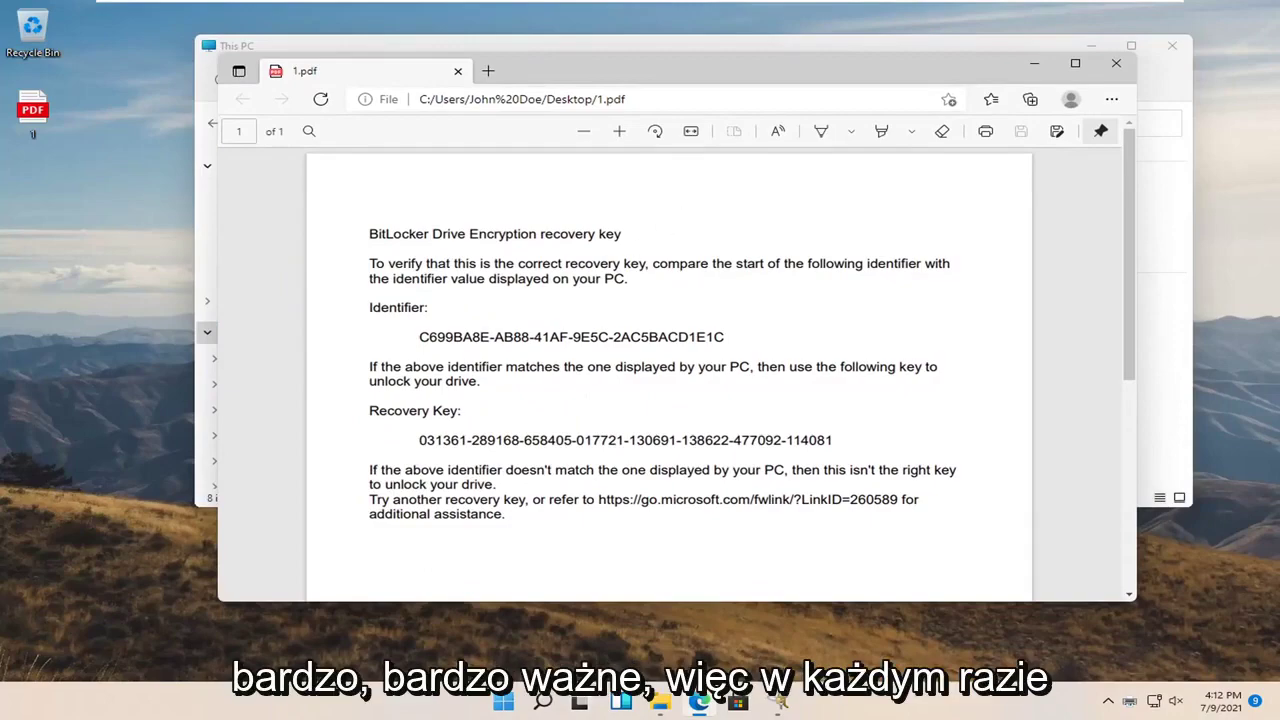
# Close the PDF viewer and continue with 'Encrypt used disk space only' selected
pyautogui.click(1116, 63)
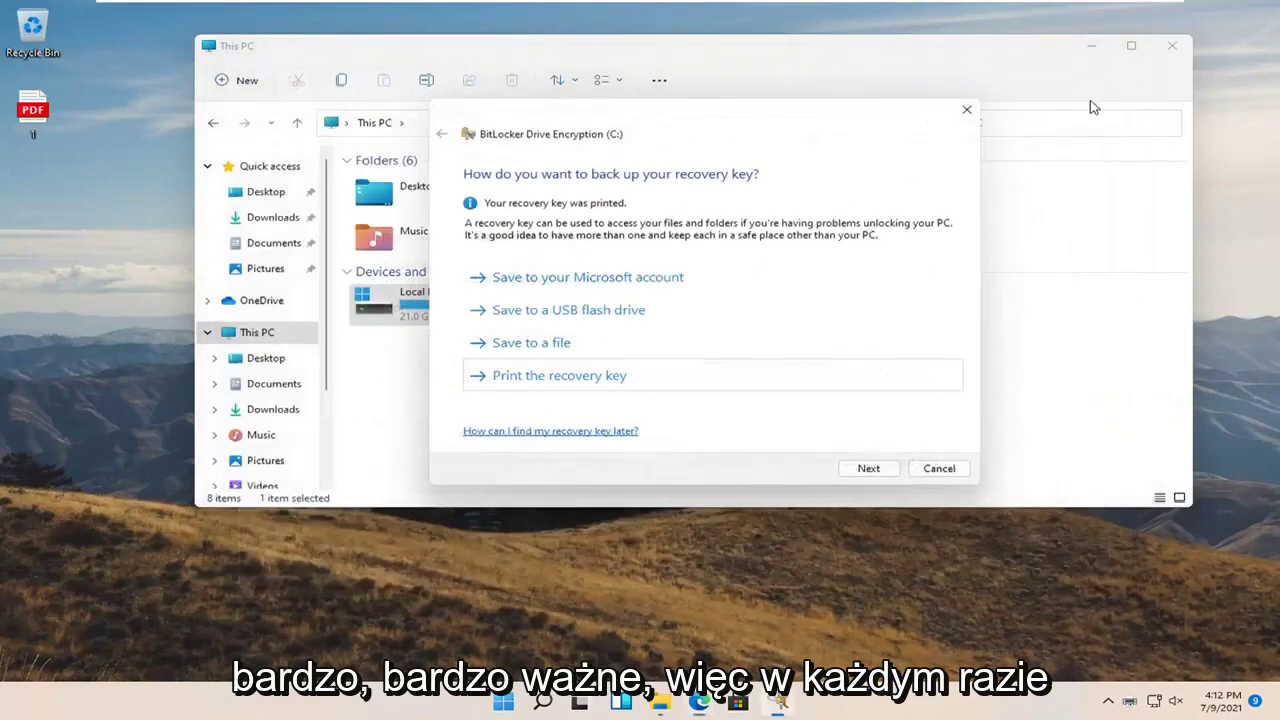
pyautogui.click(868, 469)
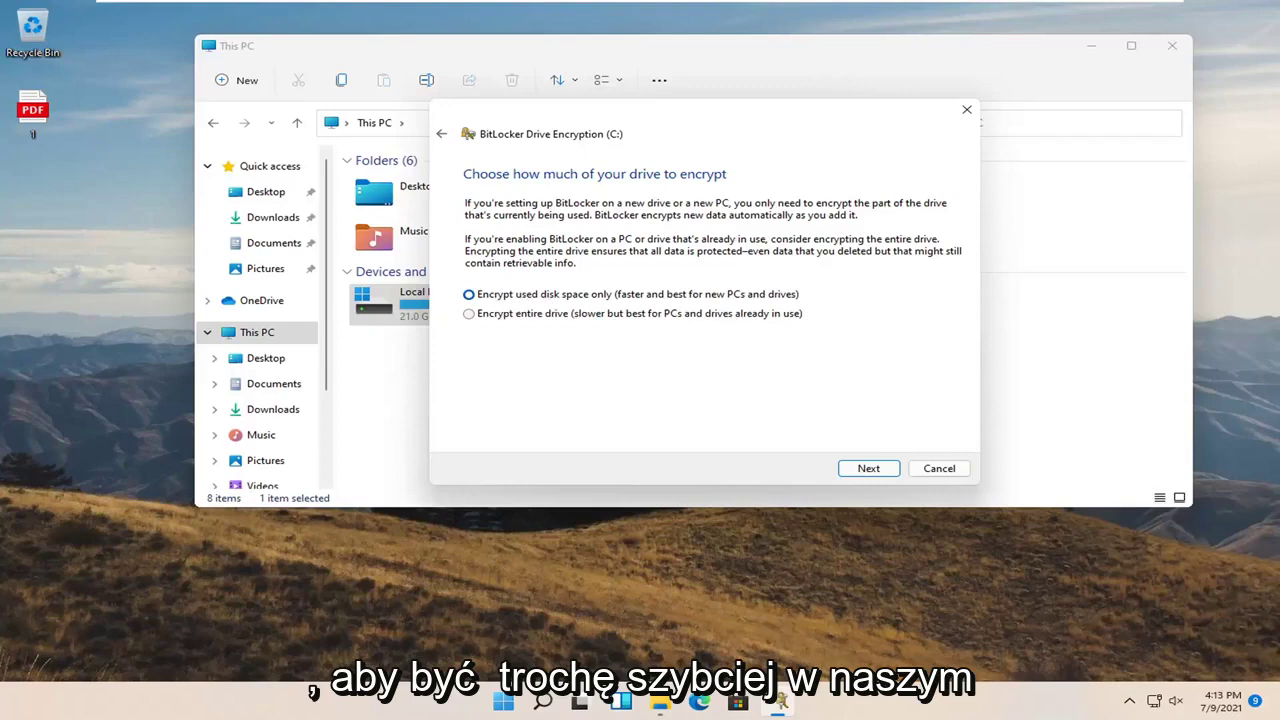
pyautogui.click(867, 477)
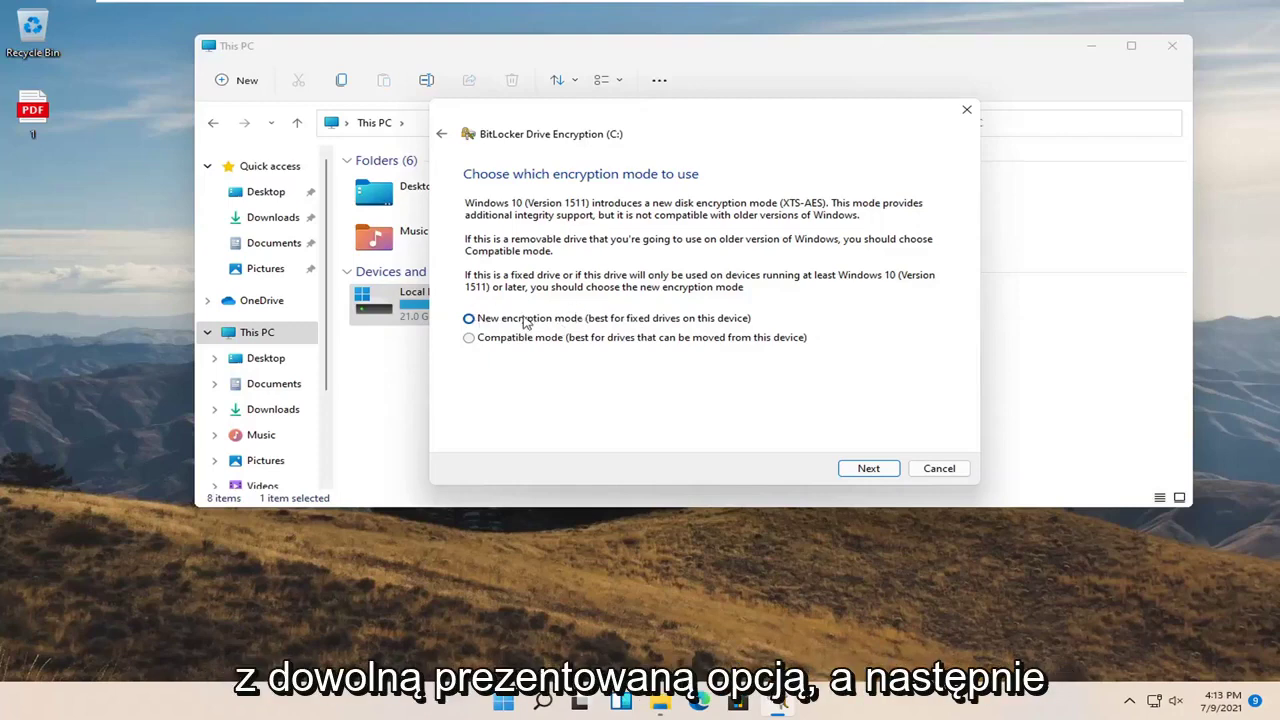
# Keep New encryption mode (XTS-AES), start encryption with the system check, and close This PC
pyautogui.click(855, 468)
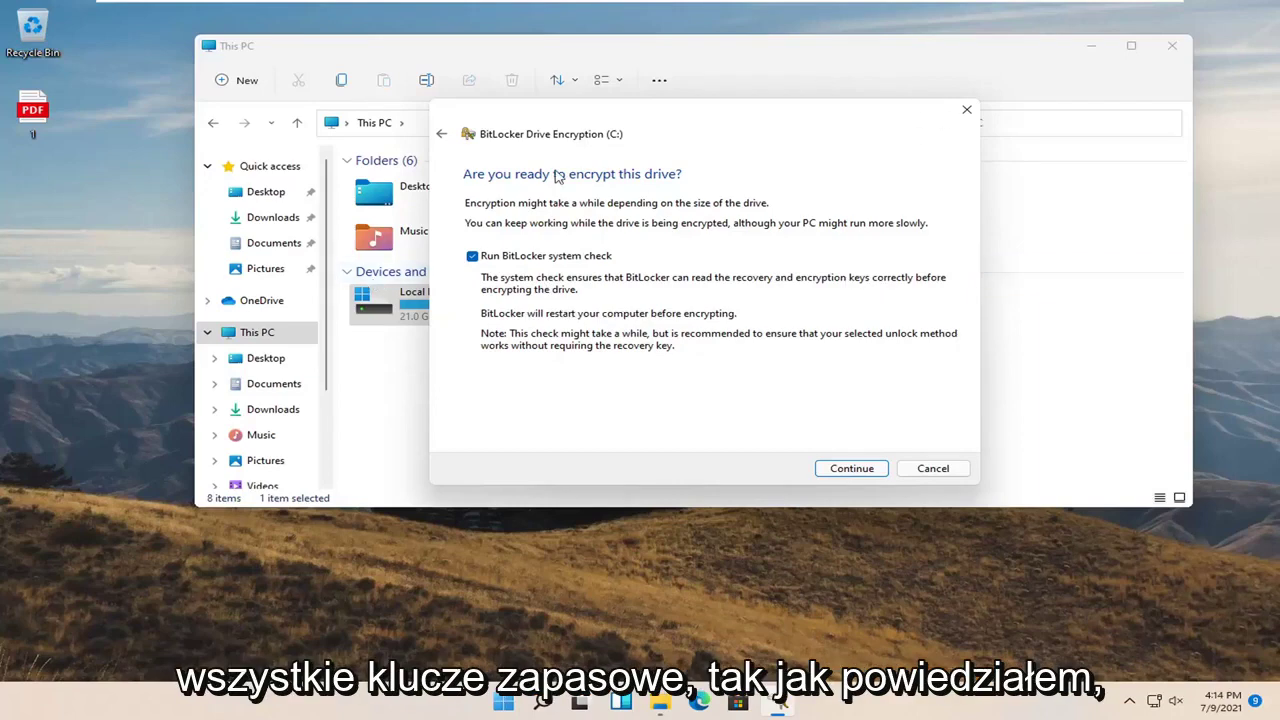
pyautogui.click(855, 470)
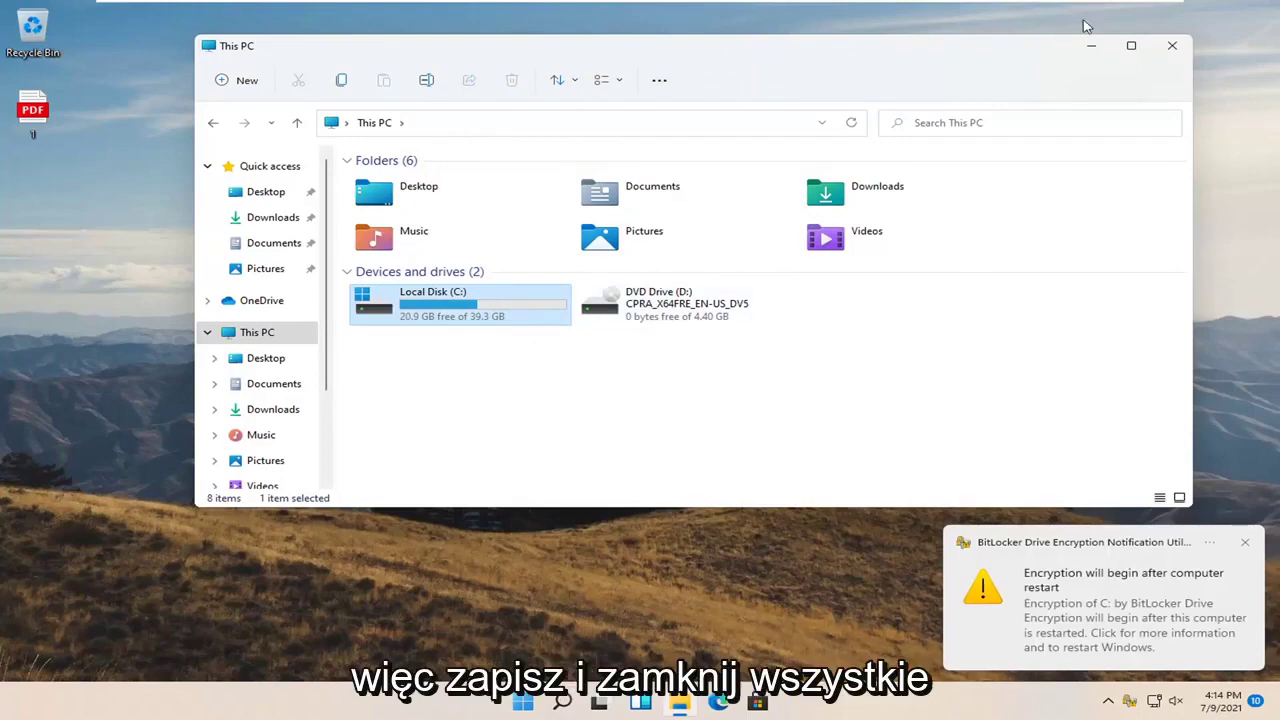
pyautogui.click(1172, 45)
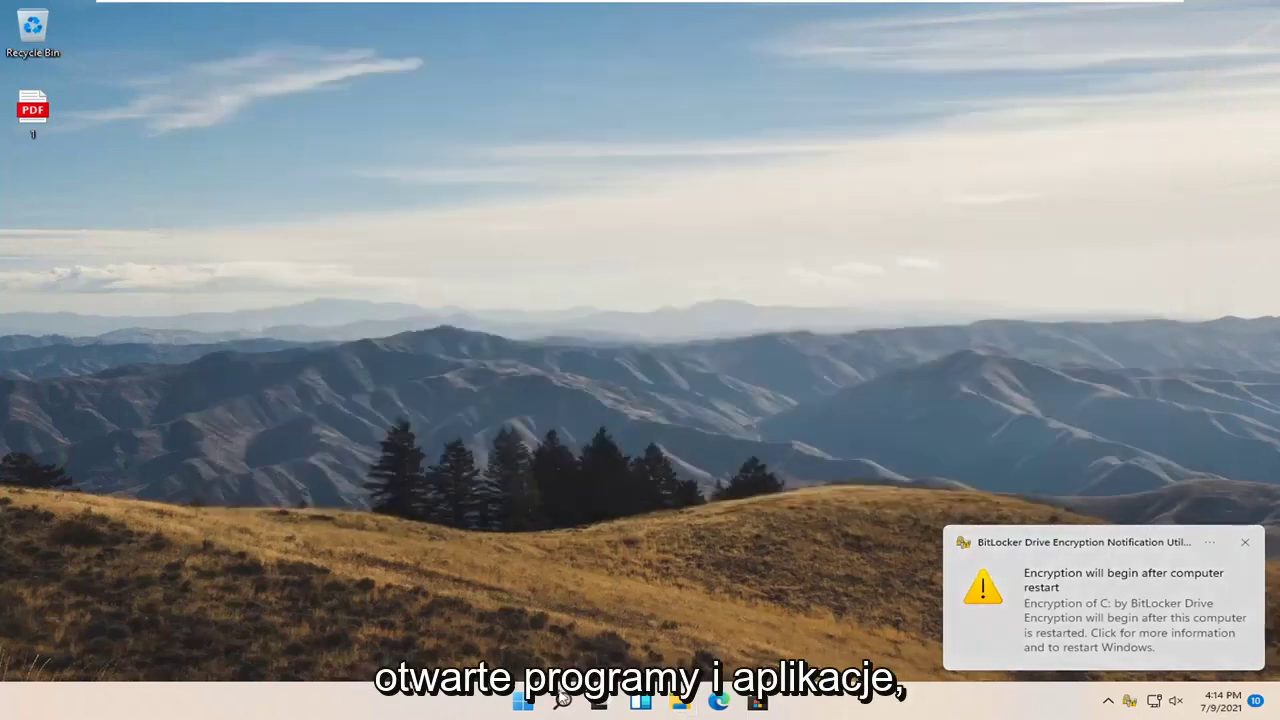
# Restart Windows through the Start button's right-click Shut down or sign out menu
pyautogui.rightClick(522, 700)
pyautogui.moveTo(517, 637)
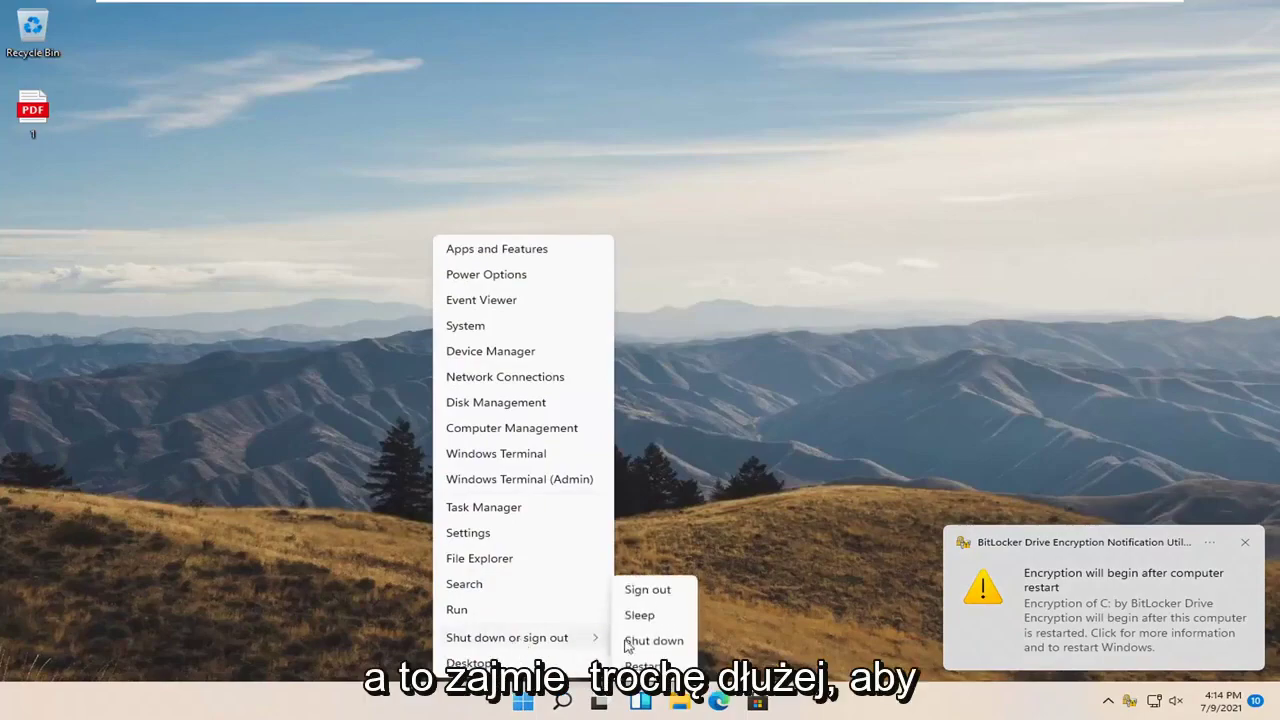
pyautogui.click(636, 665)
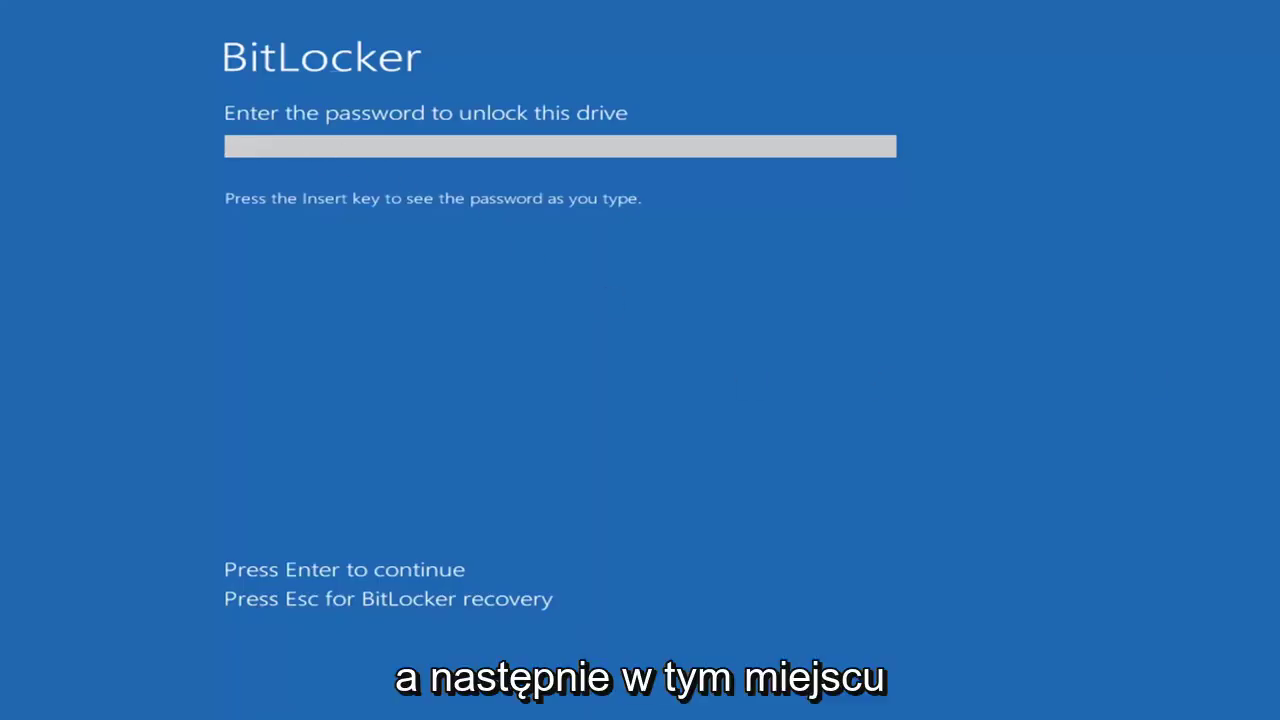
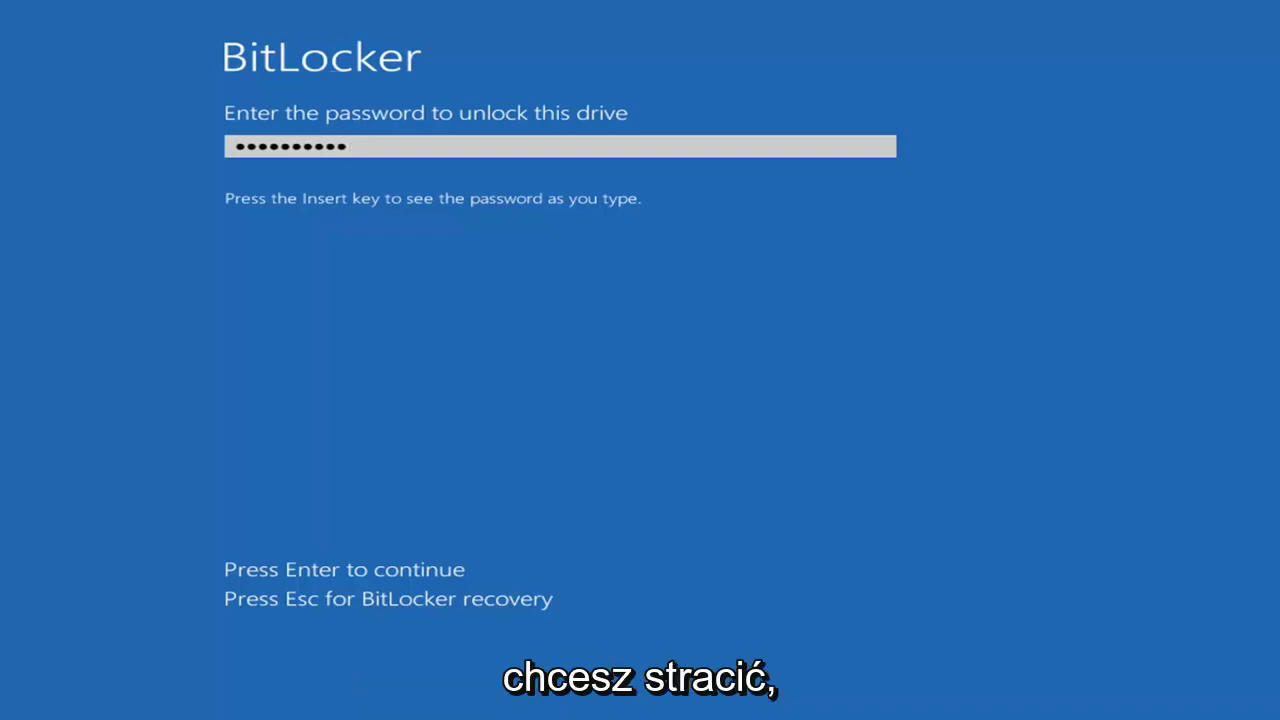
# Enter the BitLocker startup password and submit it to unlock drive C:
pyautogui.press('Return')
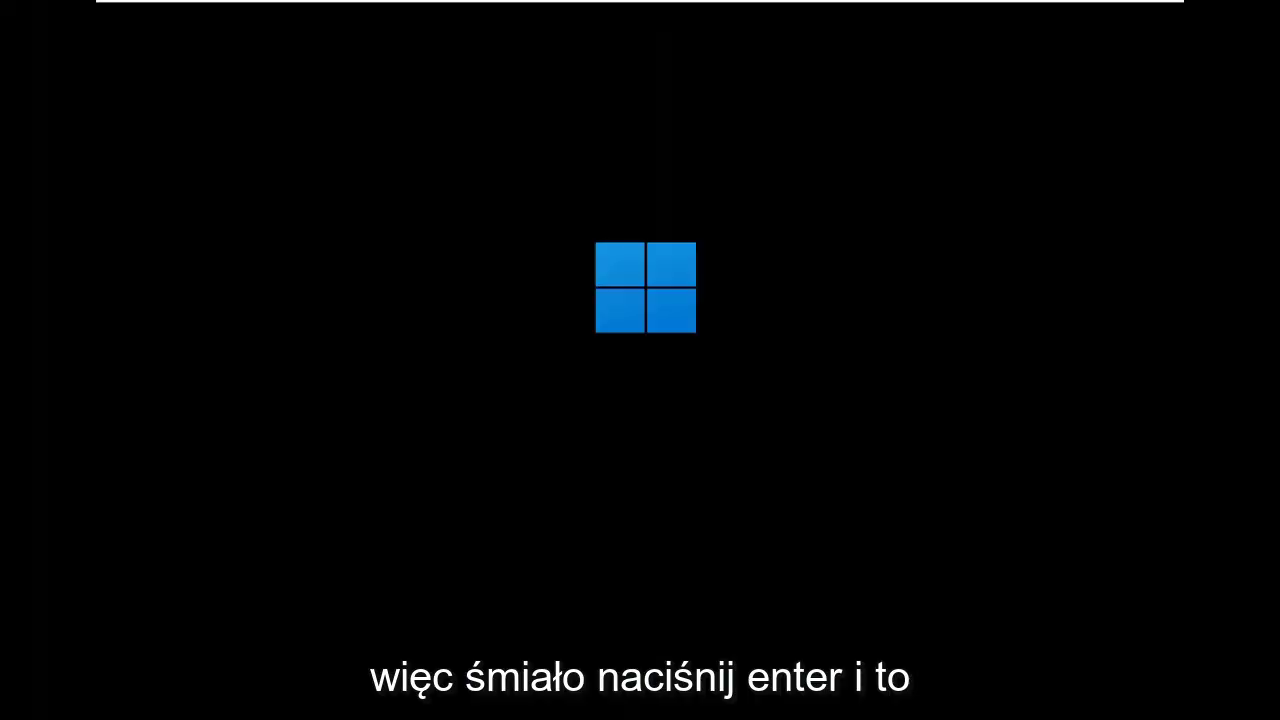